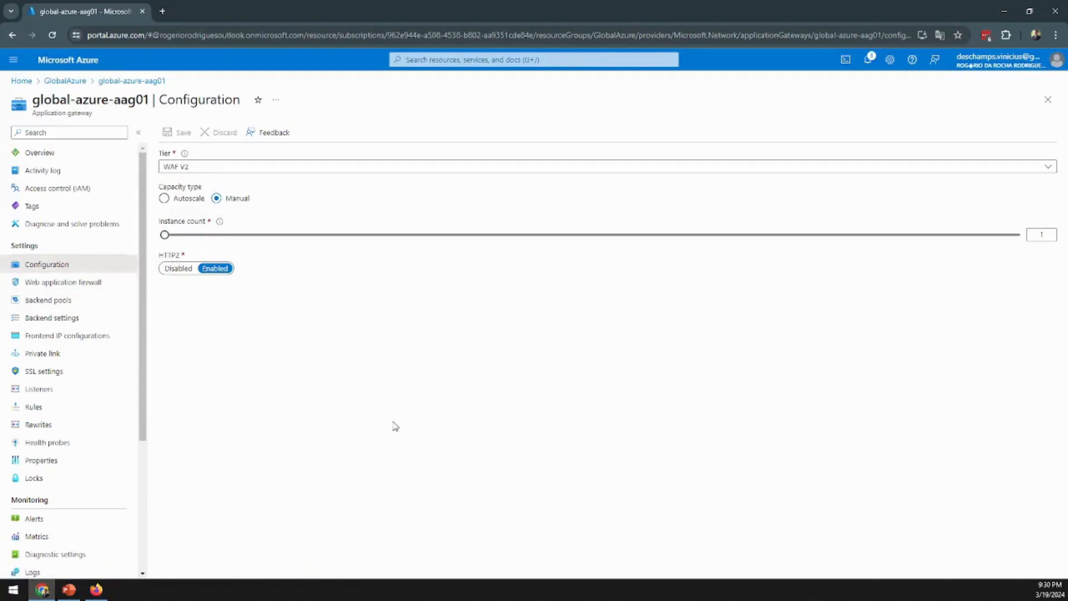
- Check which web application firewall policy is associated with the global-azure-aag01 application gateway
left_click(34, 282)
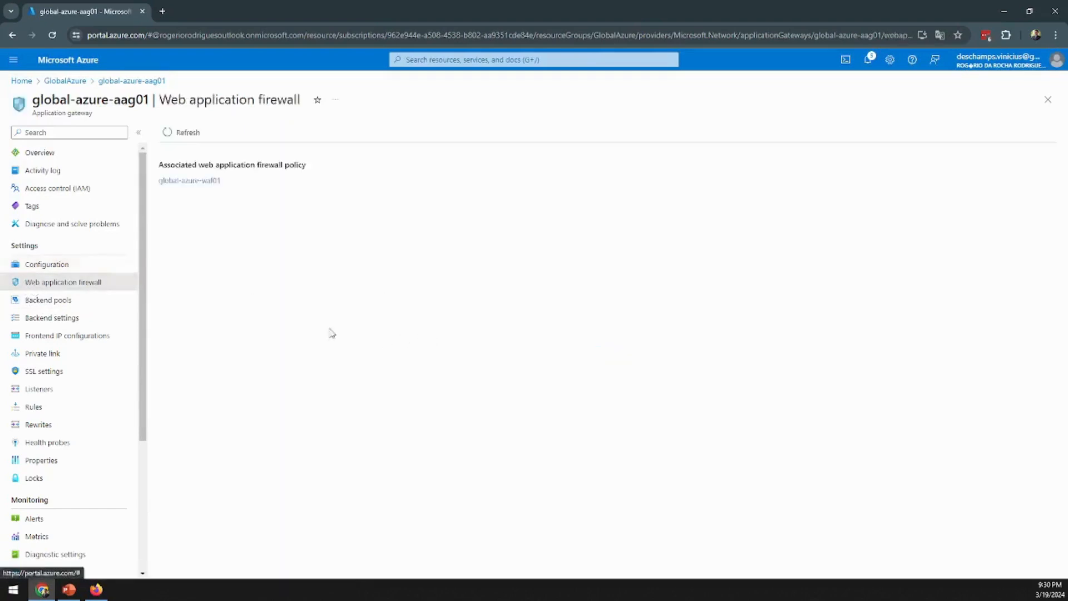
left_click_drag(162, 98, 308, 100)
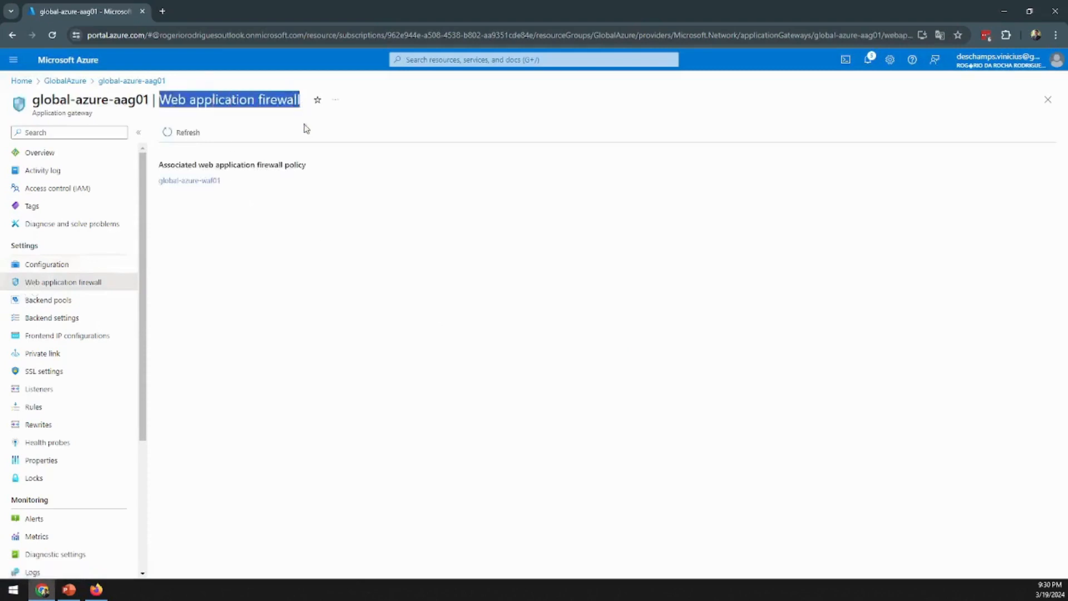
left_click(315, 277)
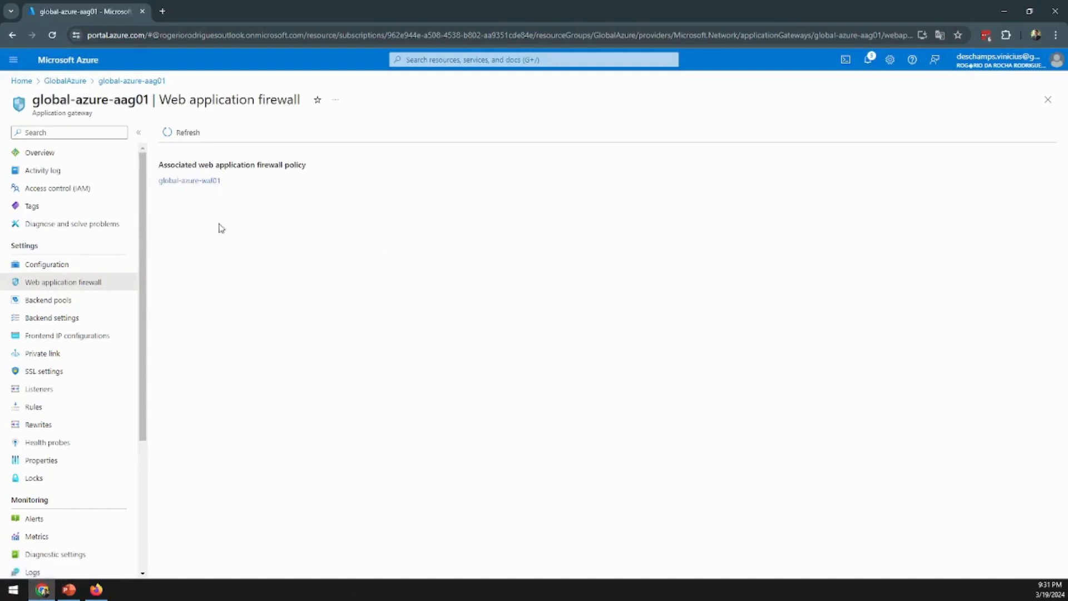
- Open the gateway's app01-bp backend pool to review its targets, and leave it without saving
left_click(72, 306)
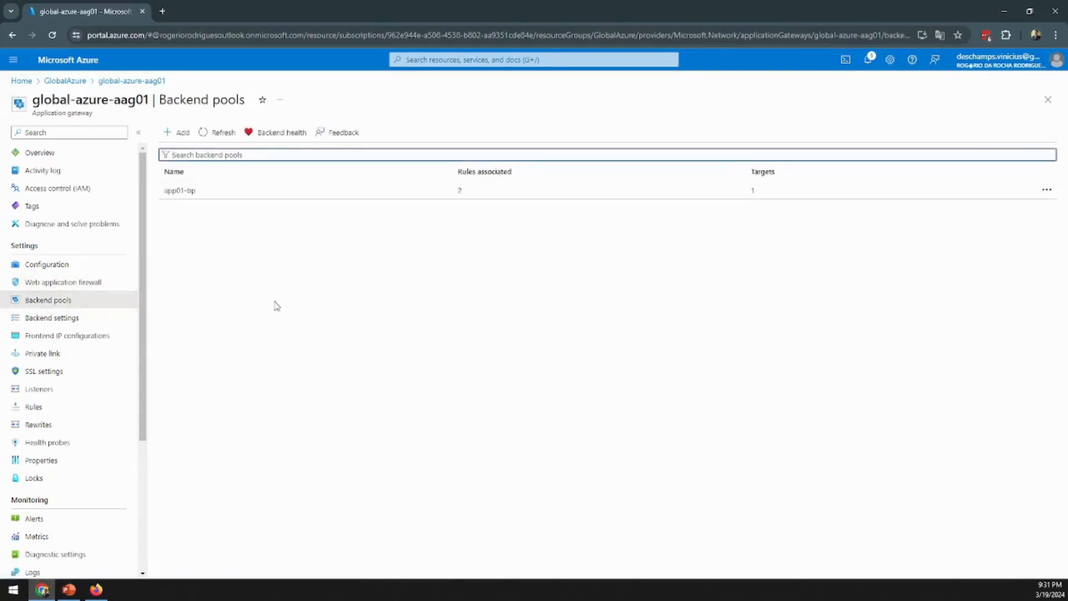
left_click(180, 191)
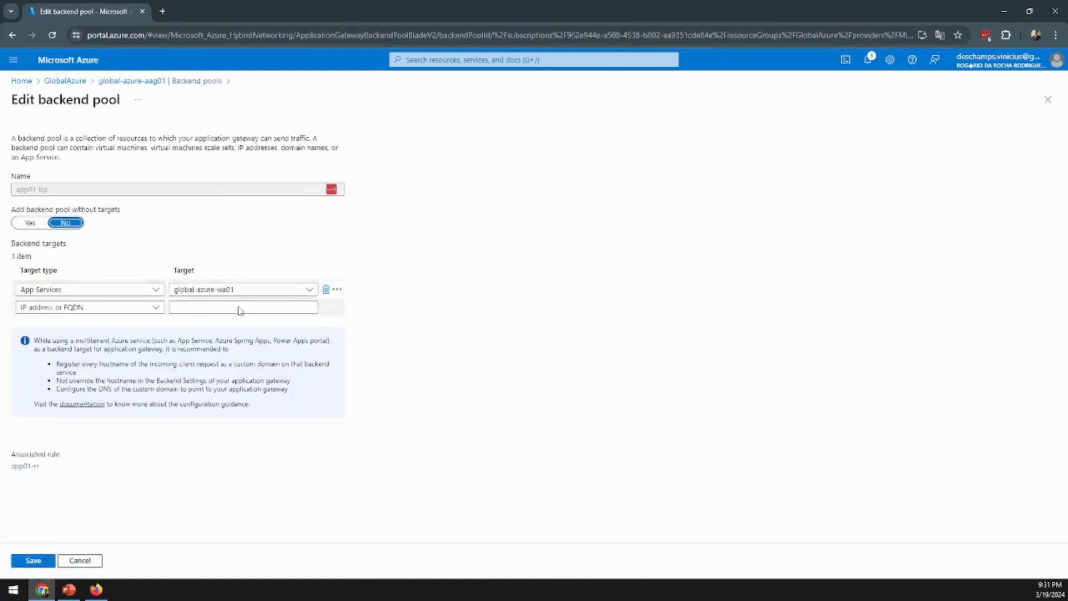
left_click(81, 561)
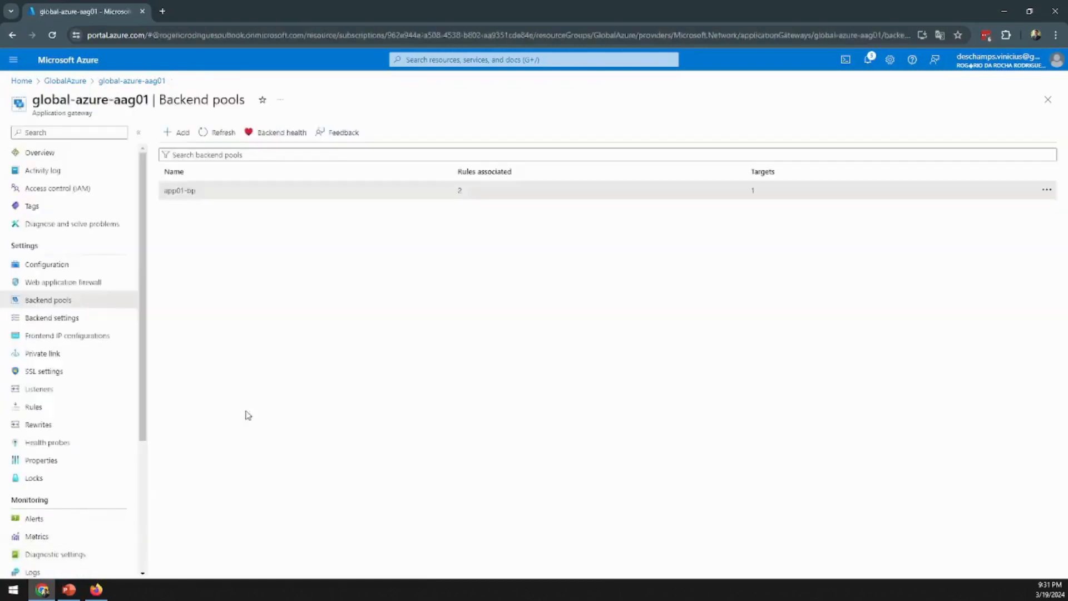
- Review the application gateway's backend settings and its listeners
left_click(65, 321)
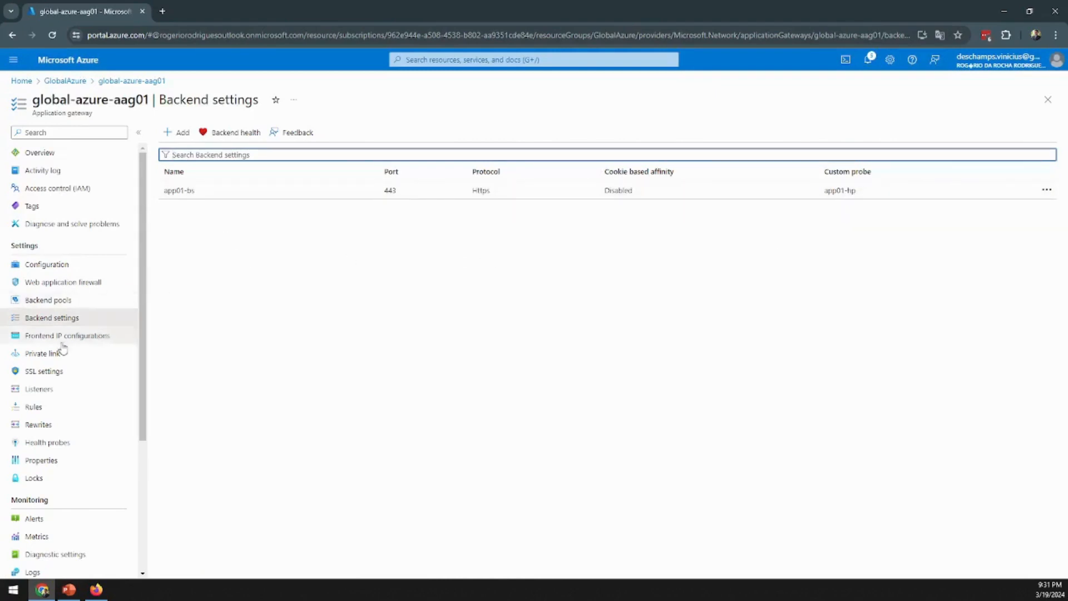
left_click(52, 392)
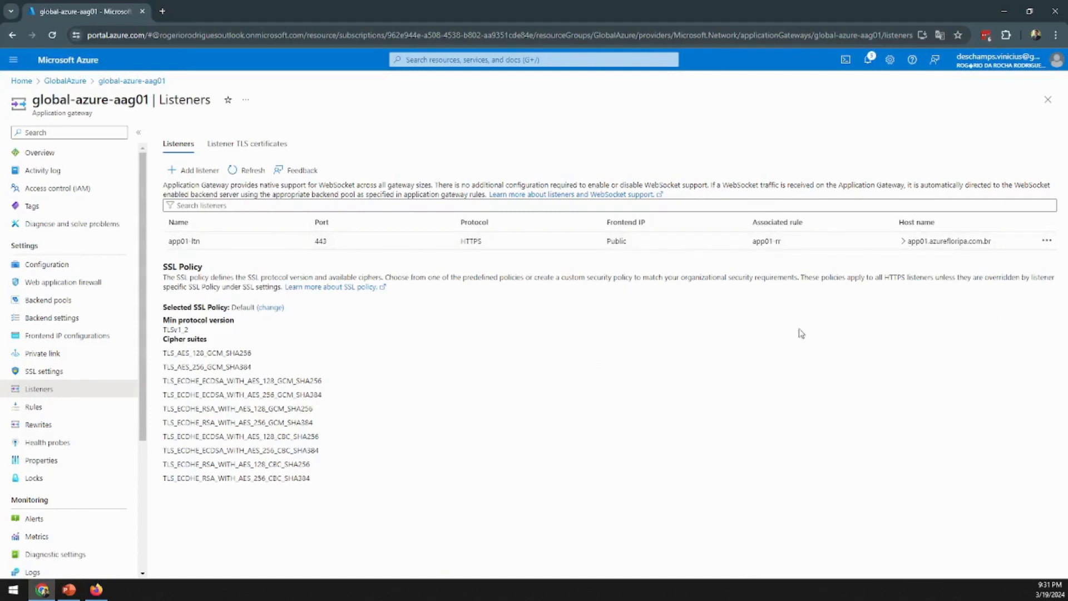
- Open the app01-rr routing rule and examine its listener, backend targets and path-based routing section
left_click(52, 412)
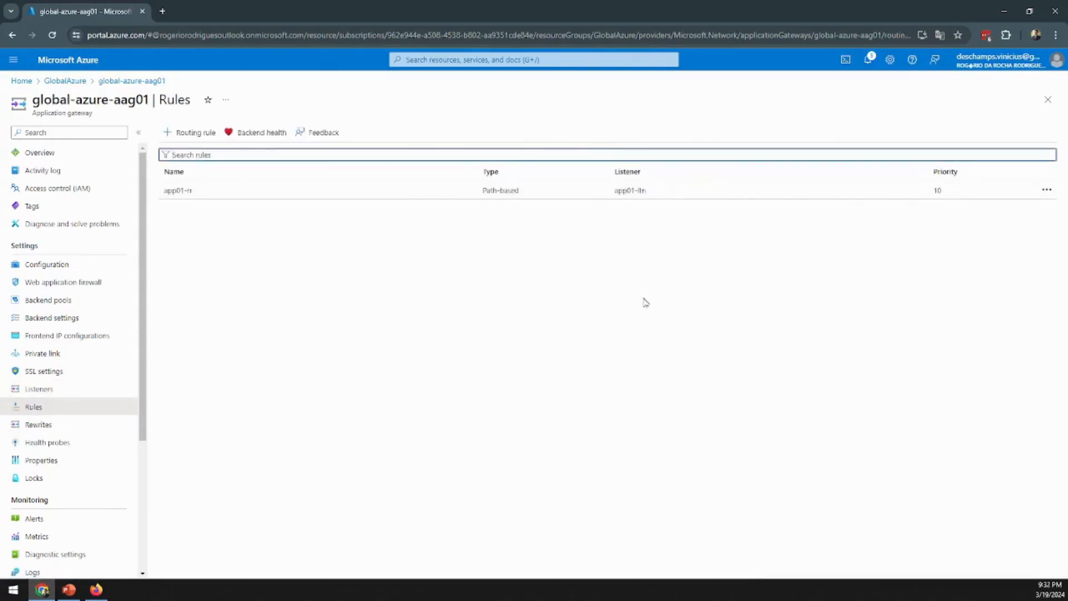
left_click(179, 192)
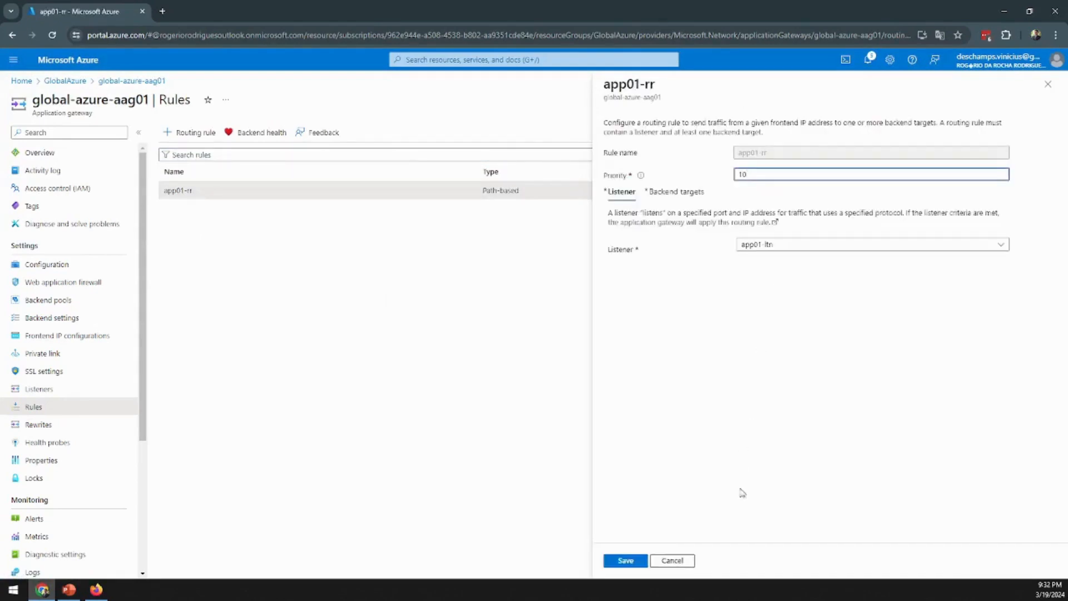
left_click(691, 199)
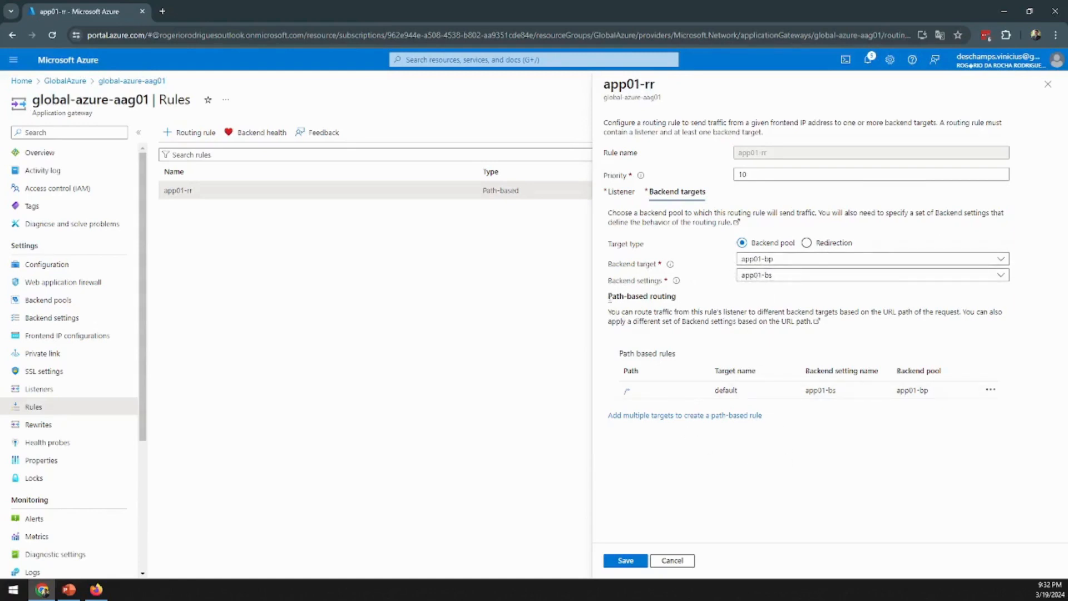
left_click_drag(608, 296, 698, 300)
left_click(723, 477)
left_click_drag(608, 300, 709, 300)
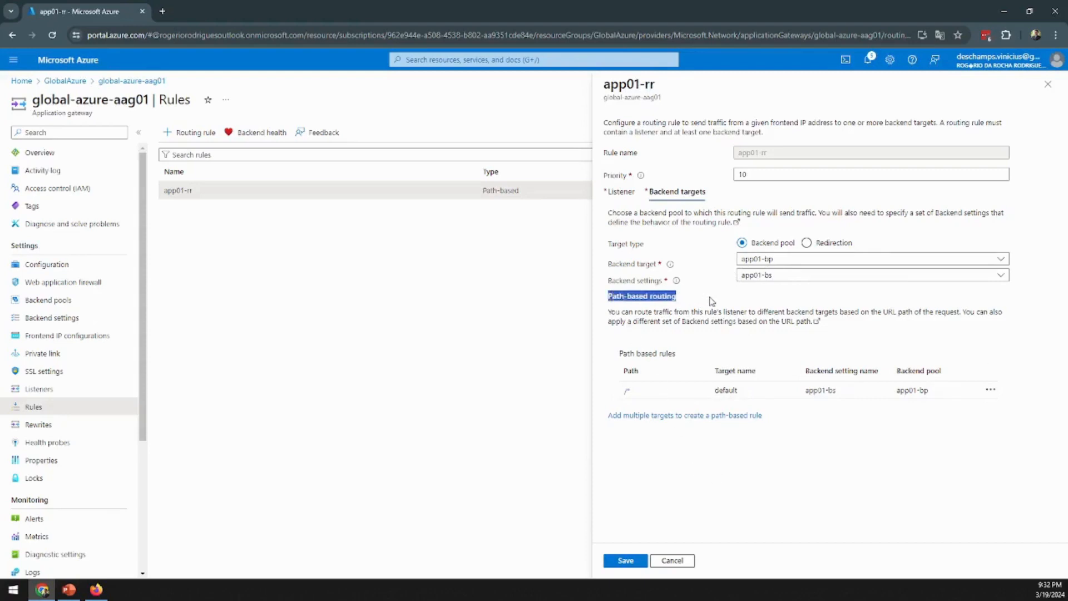
left_click(724, 346)
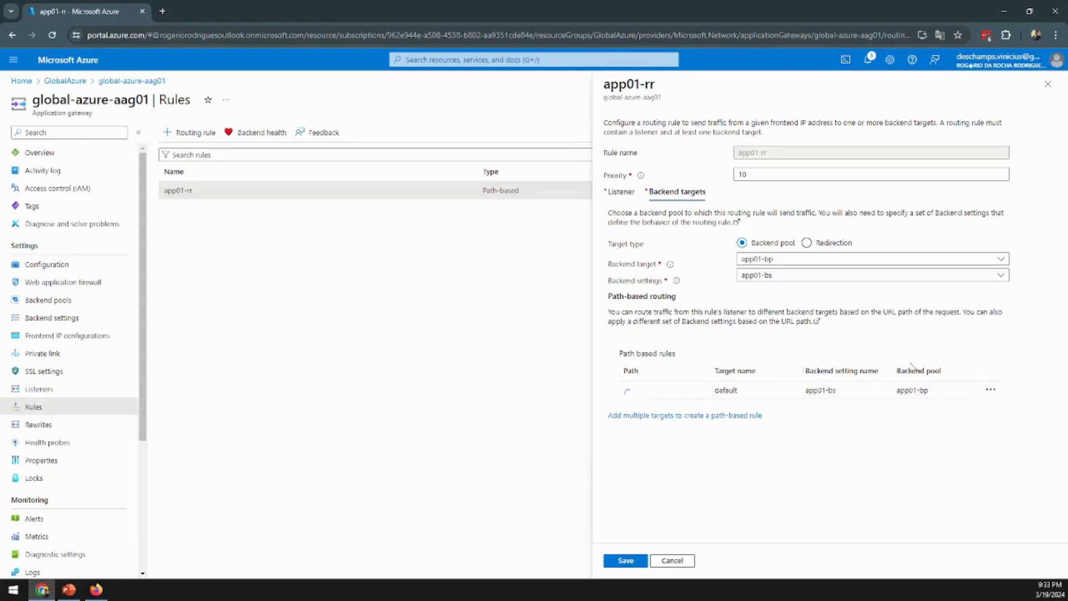
- Open a new path-based target for app01-rr and inspect the available backend targets and backend settings
left_click(707, 416)
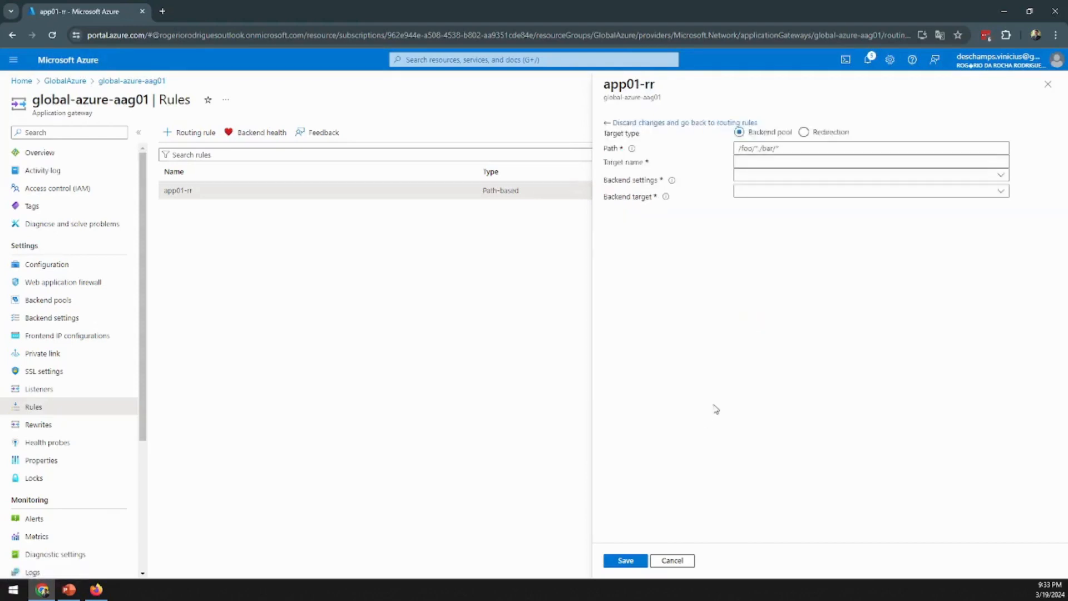
left_click(772, 194)
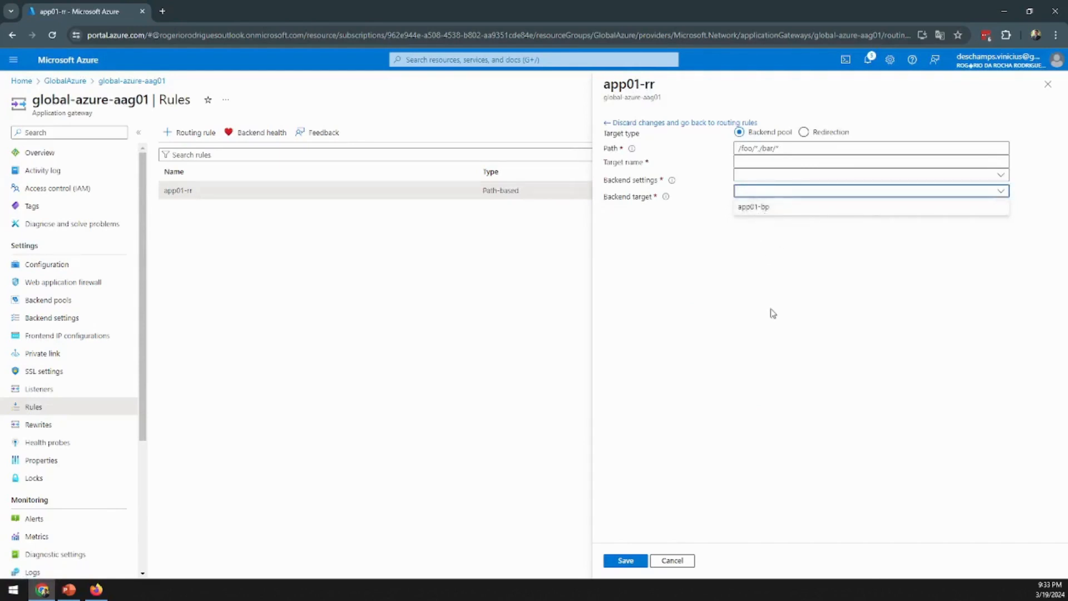
left_click(771, 177)
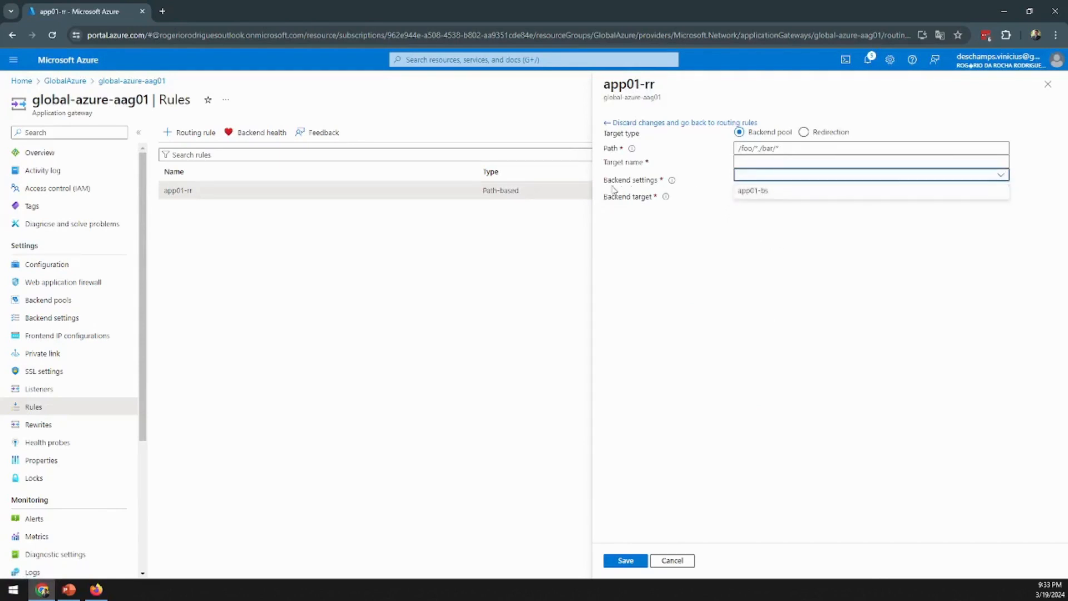
left_click(793, 292)
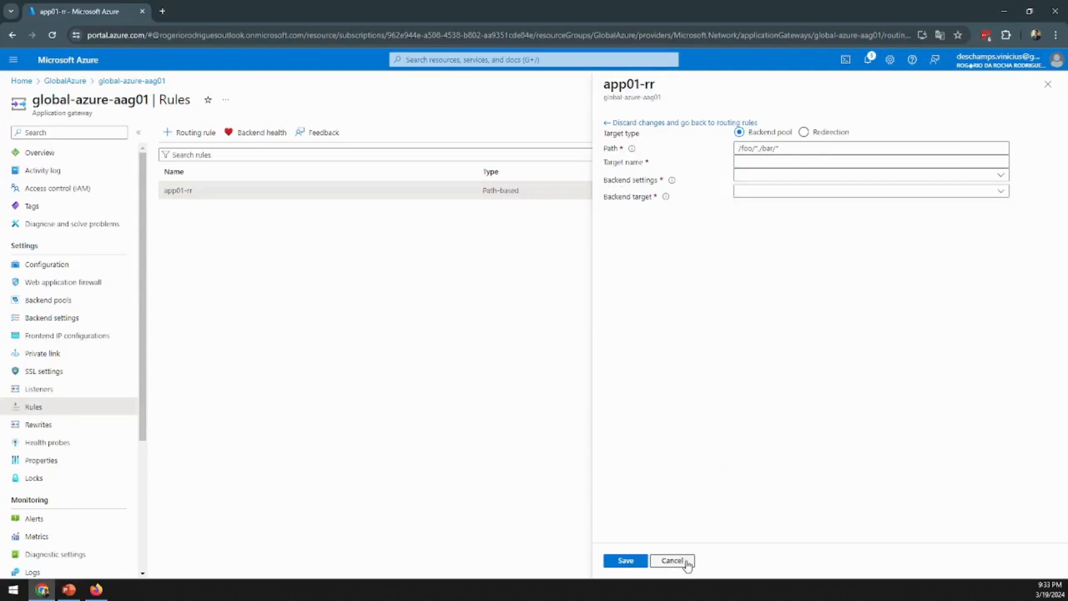
- Fill in a path-based target with path /images, name images, backend settings app01-bs and backend target app01-bp, and cancel it
left_click(769, 149)
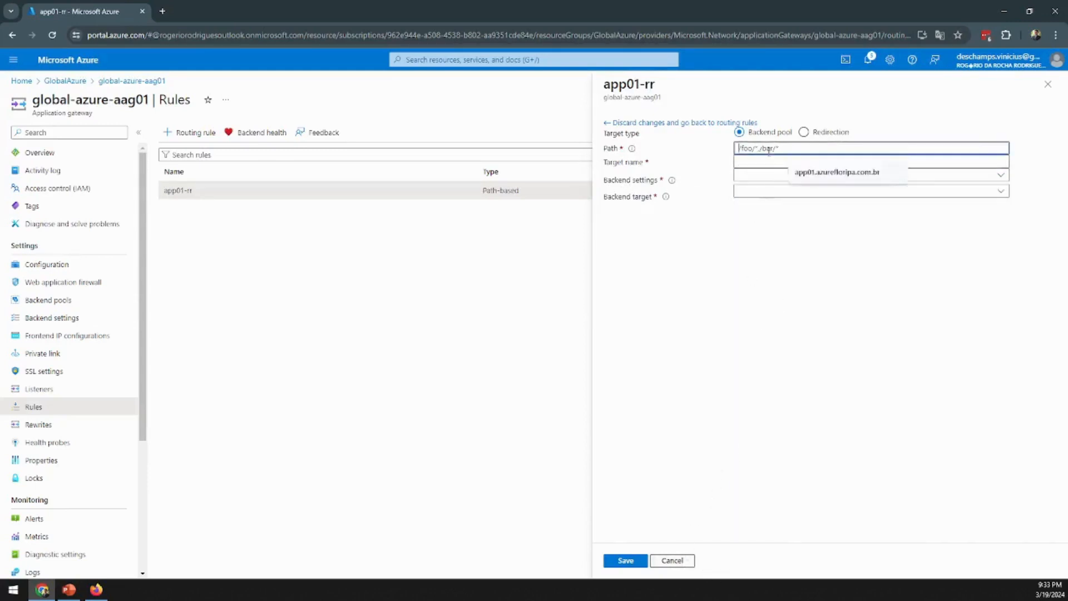
type("images")
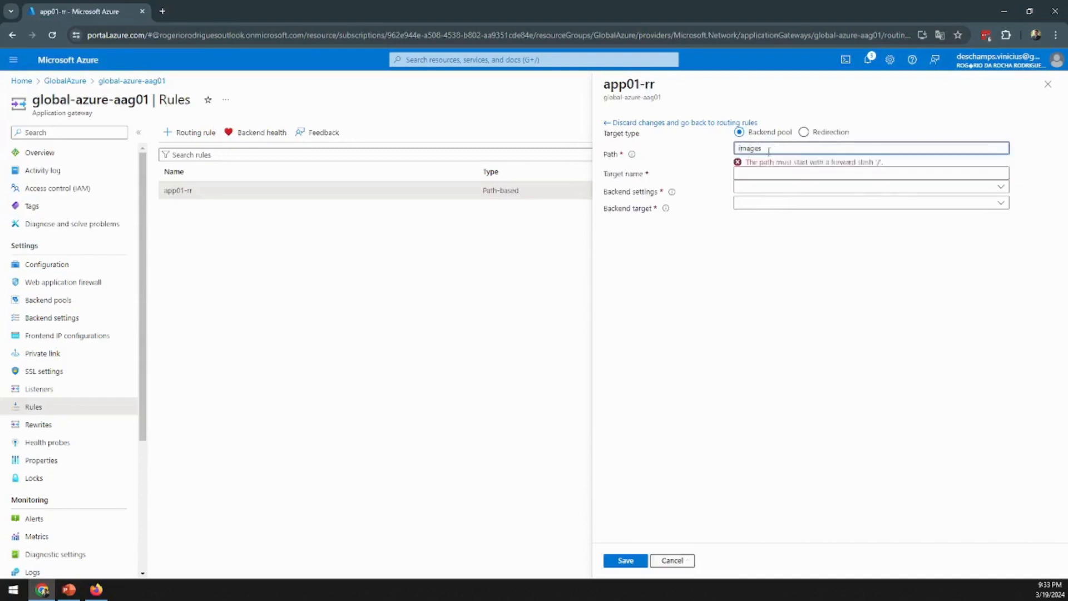
type("/")
left_click(762, 162)
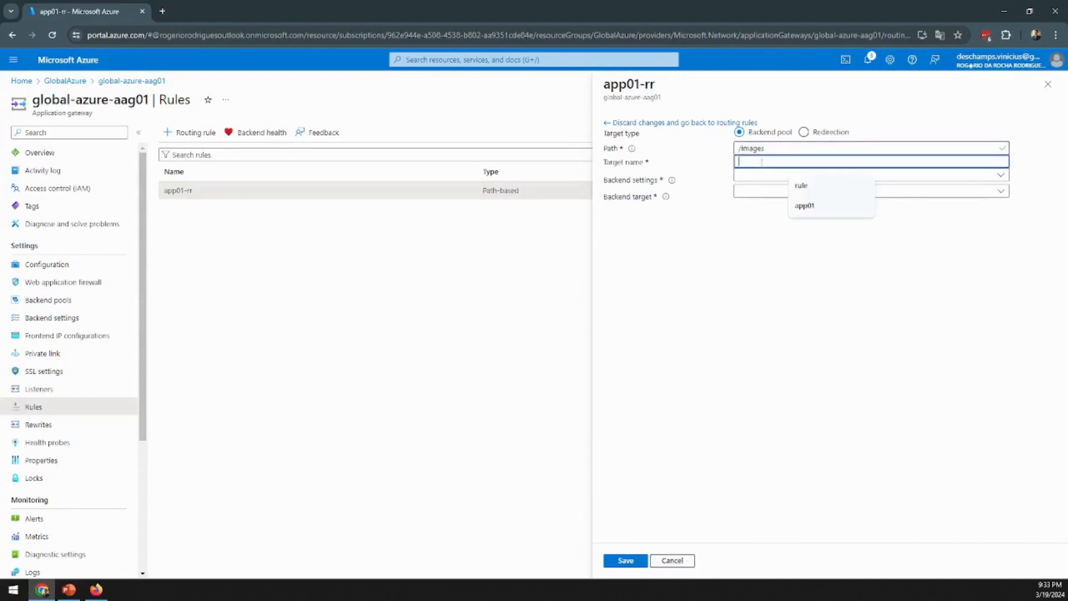
type("images")
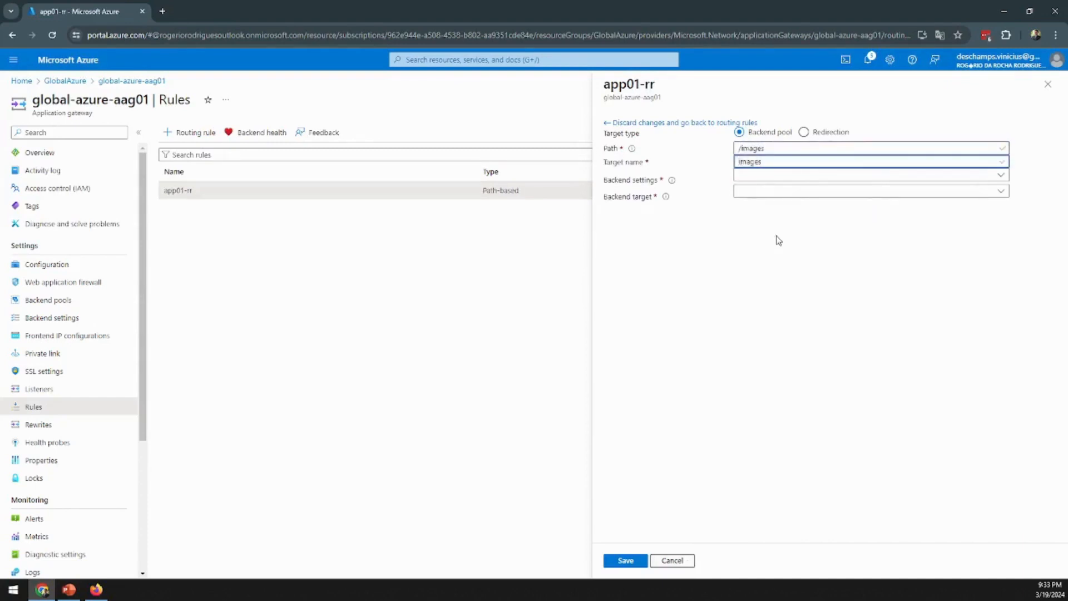
left_click(776, 177)
left_click(770, 194)
left_click(770, 191)
left_click(763, 207)
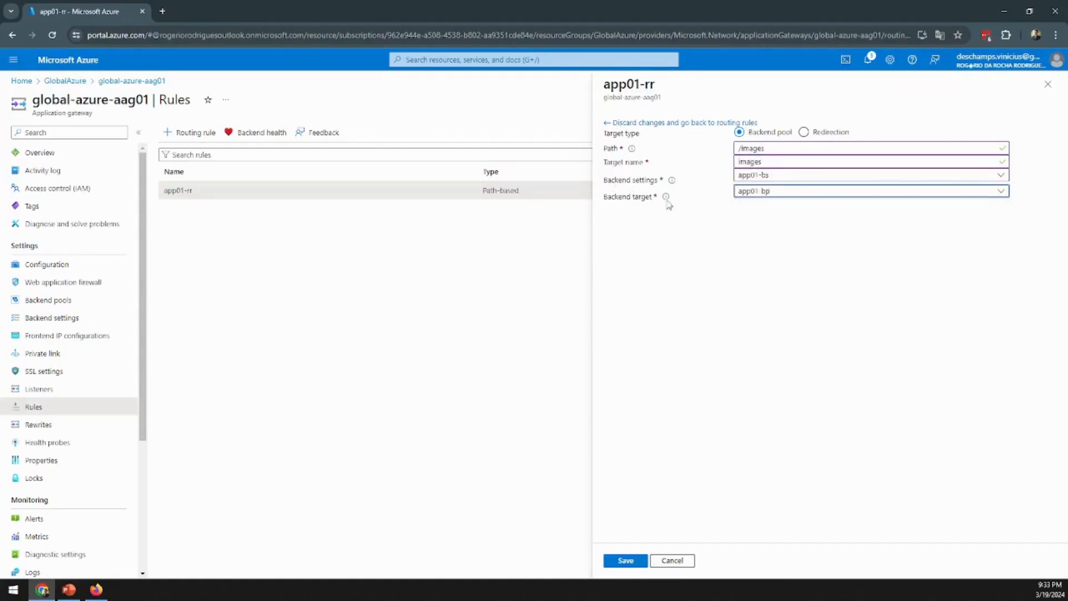
left_click(681, 564)
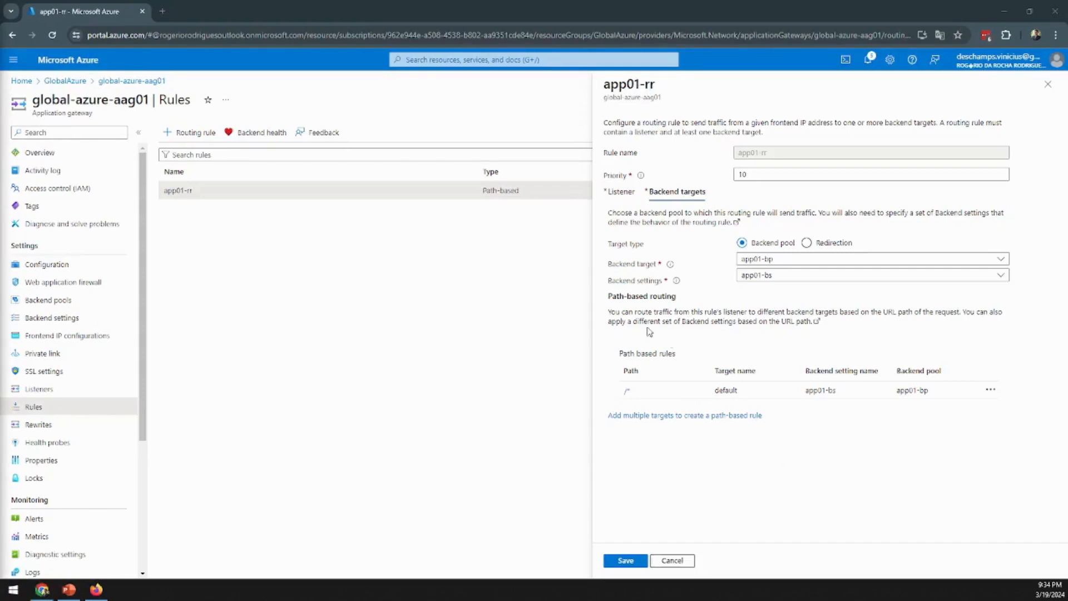
- Review the path-based routing section of app01-rr again and return to the application gateway's overview
left_click_drag(605, 296, 703, 303)
left_click(704, 305)
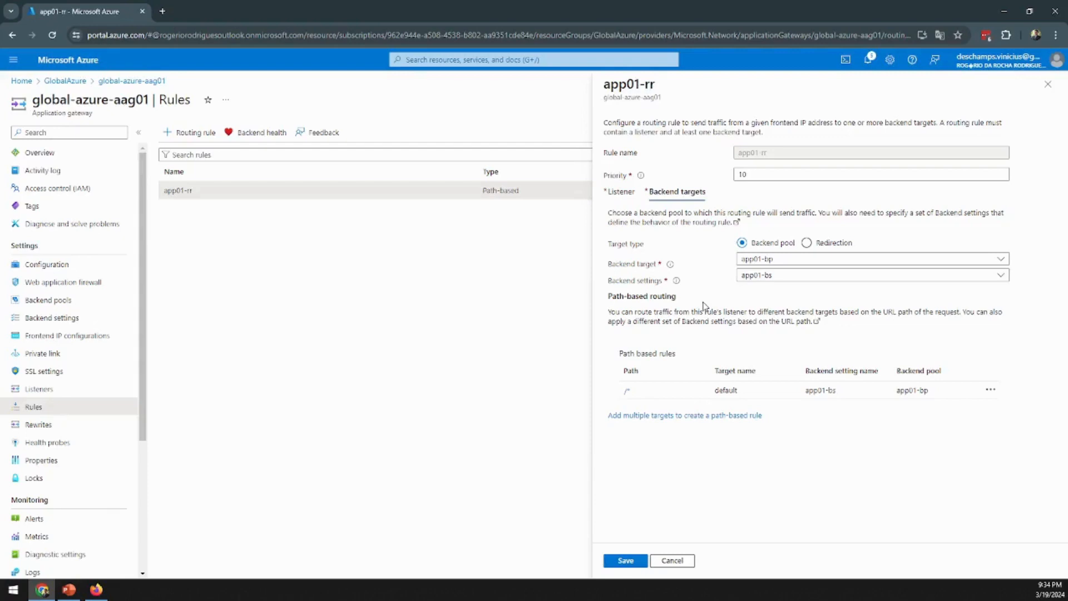
left_click(39, 152)
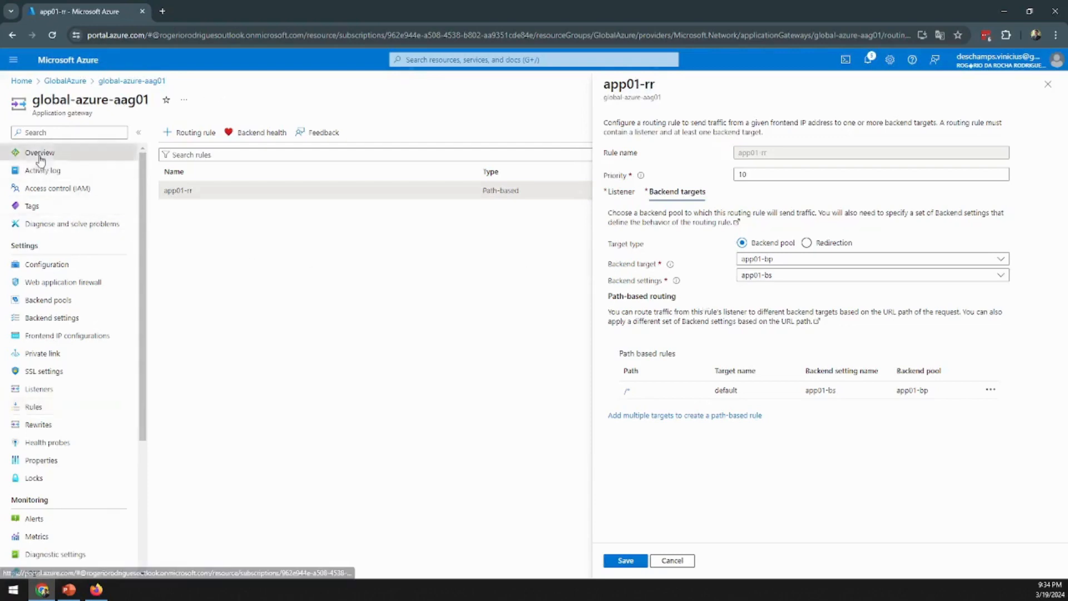
left_click(573, 105)
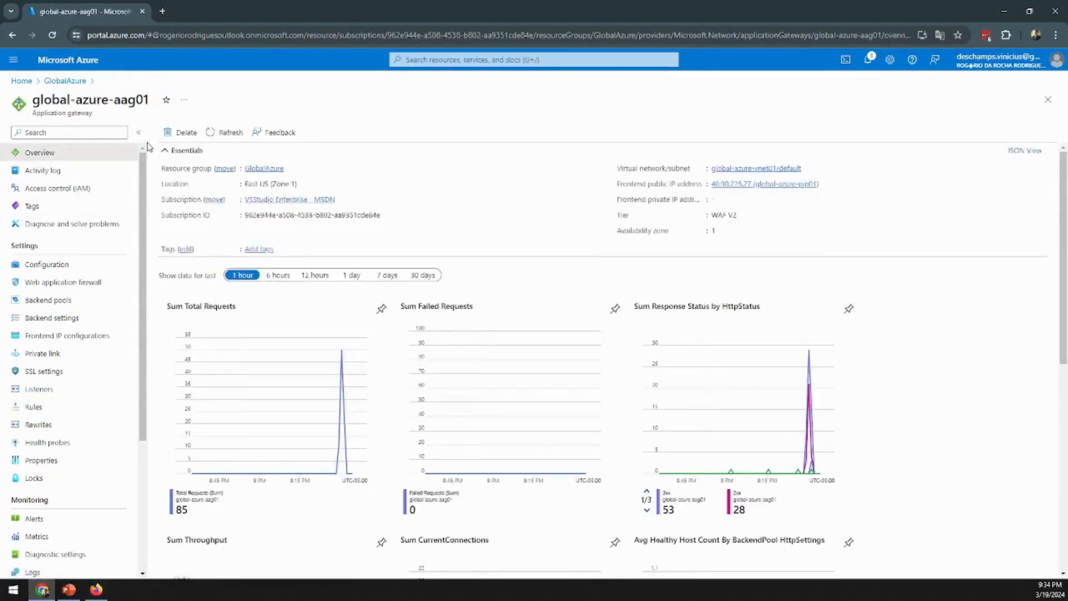
- Check the App Services target of the app01-bp backend pool and return to the GlobalAzure resource group
left_click(50, 300)
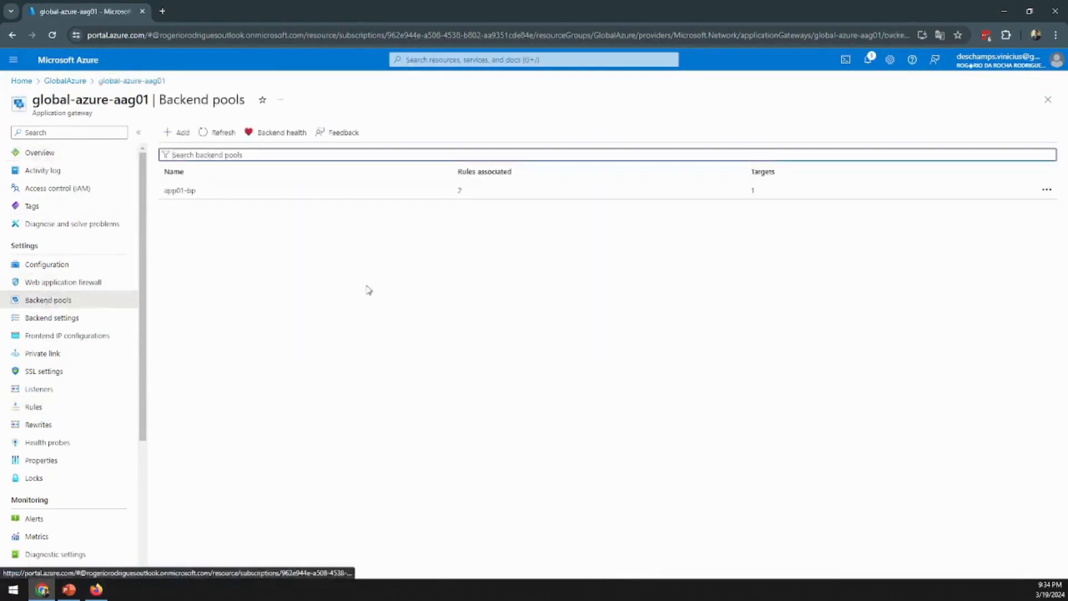
left_click(177, 189)
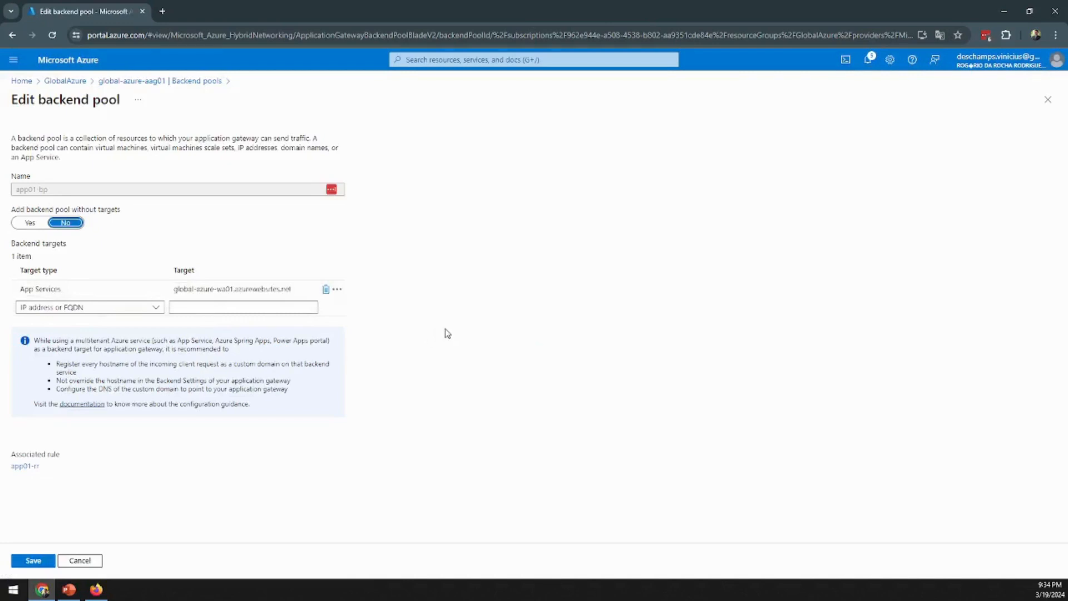
left_click(71, 80)
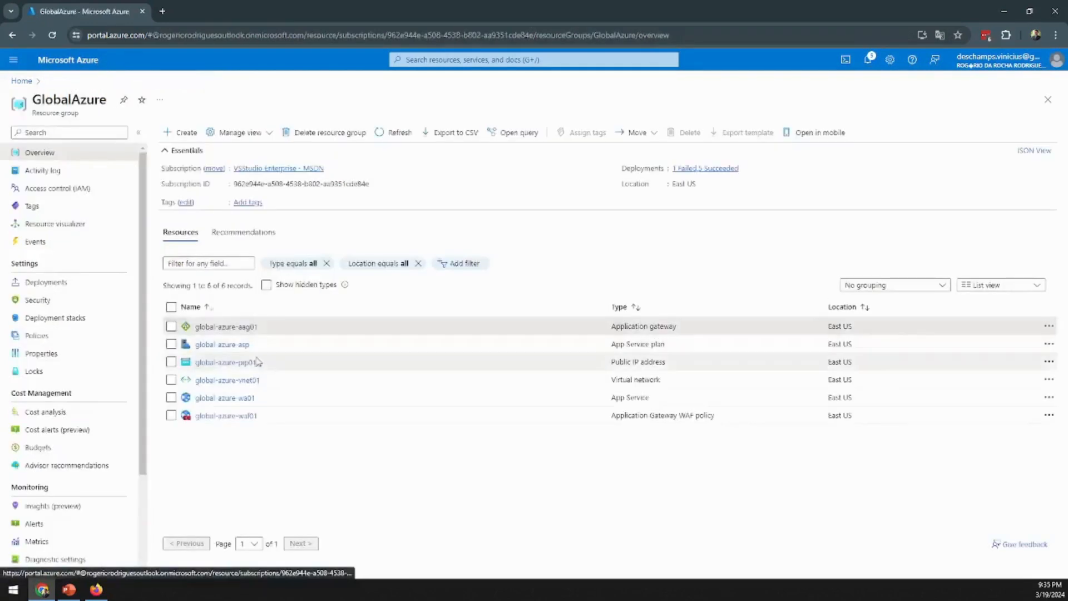
- Open the custom domains of the global-azure-wa01 web app and select app01.azurefloripa.com.br
left_click(243, 398)
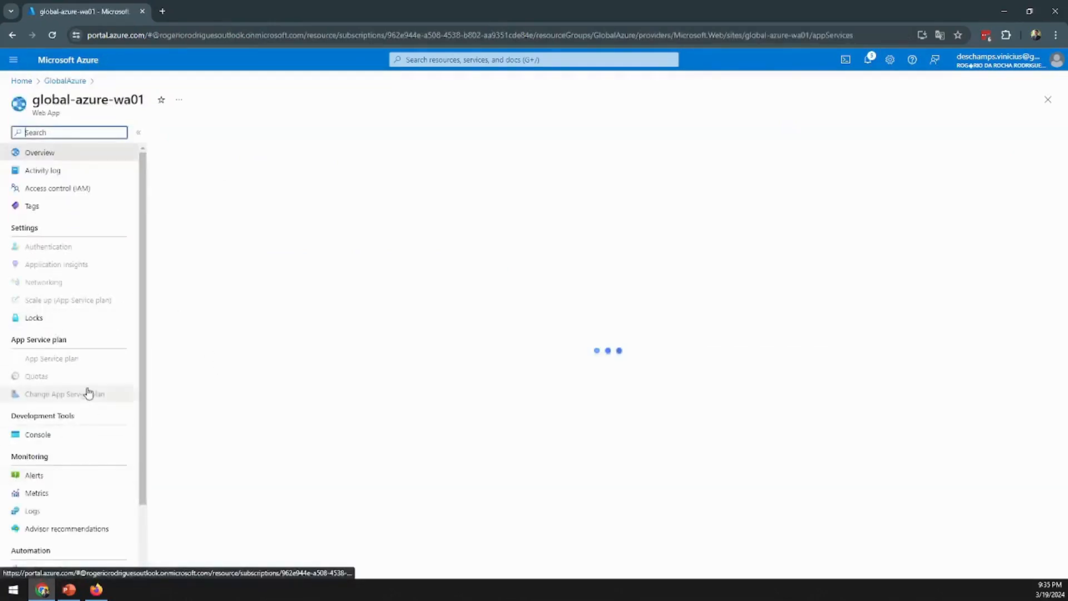
scroll(83, 398, "down", 2)
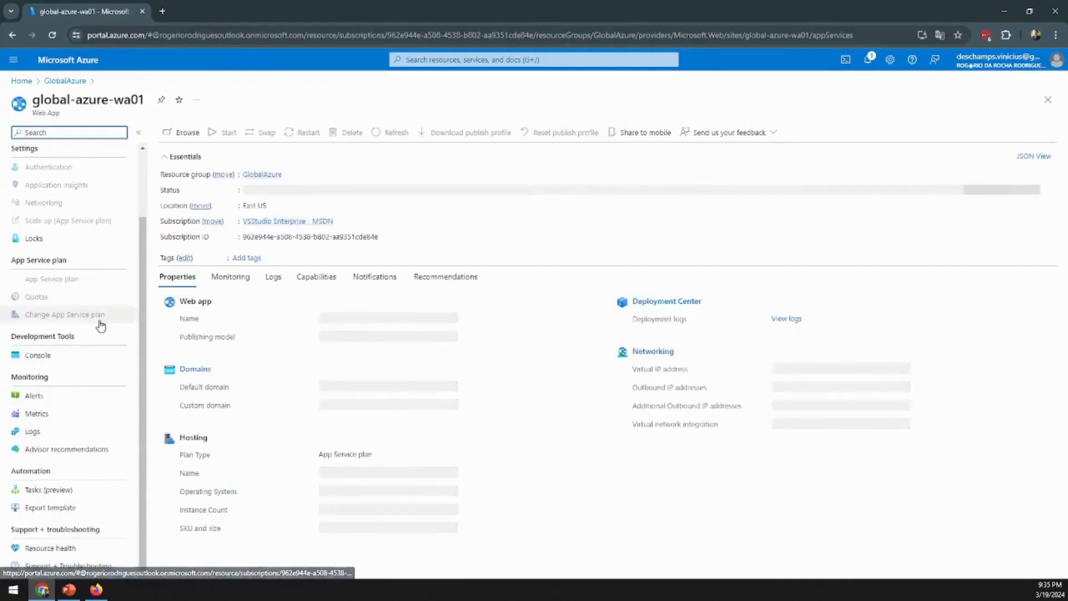
scroll(100, 327, "up", 3)
left_click(69, 386)
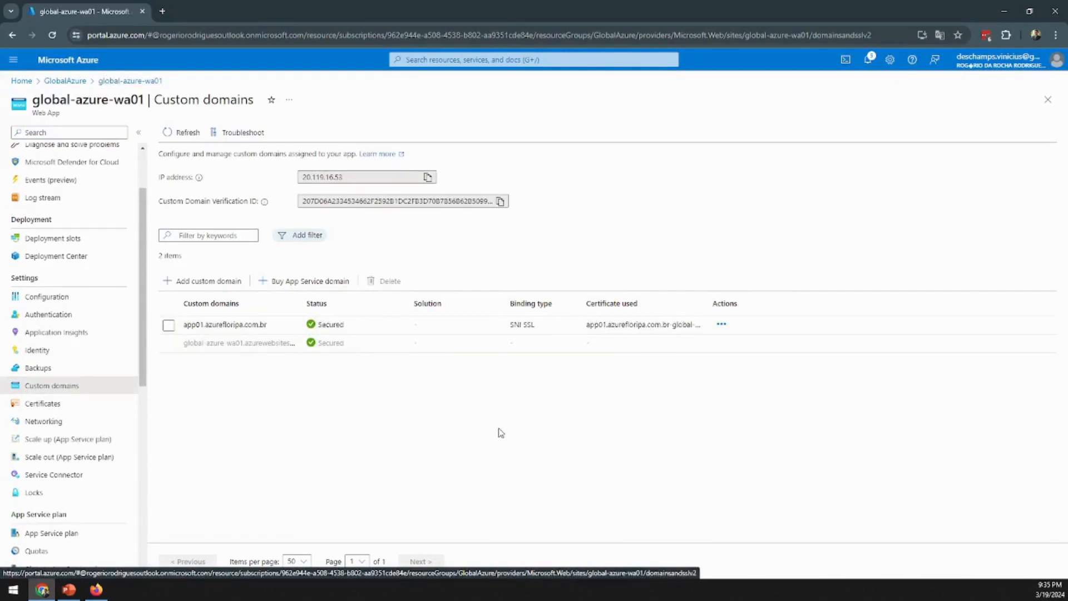
left_click(184, 332)
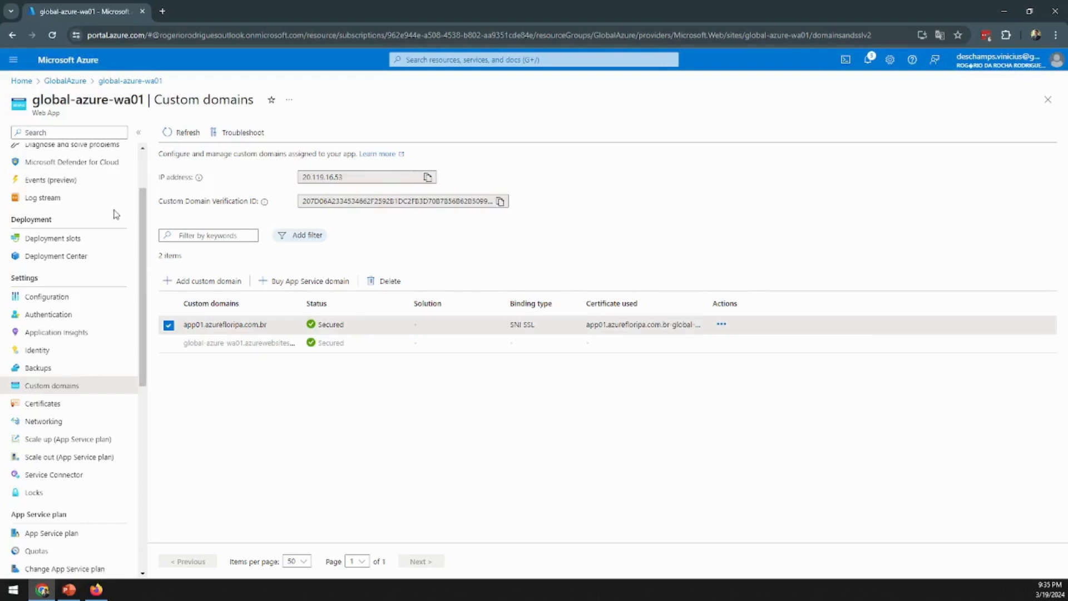
- Return to the GlobalAzure resource group and open the global-azure-waf01 WAF policy
scroll(114, 212, "up", 3)
left_click(77, 82)
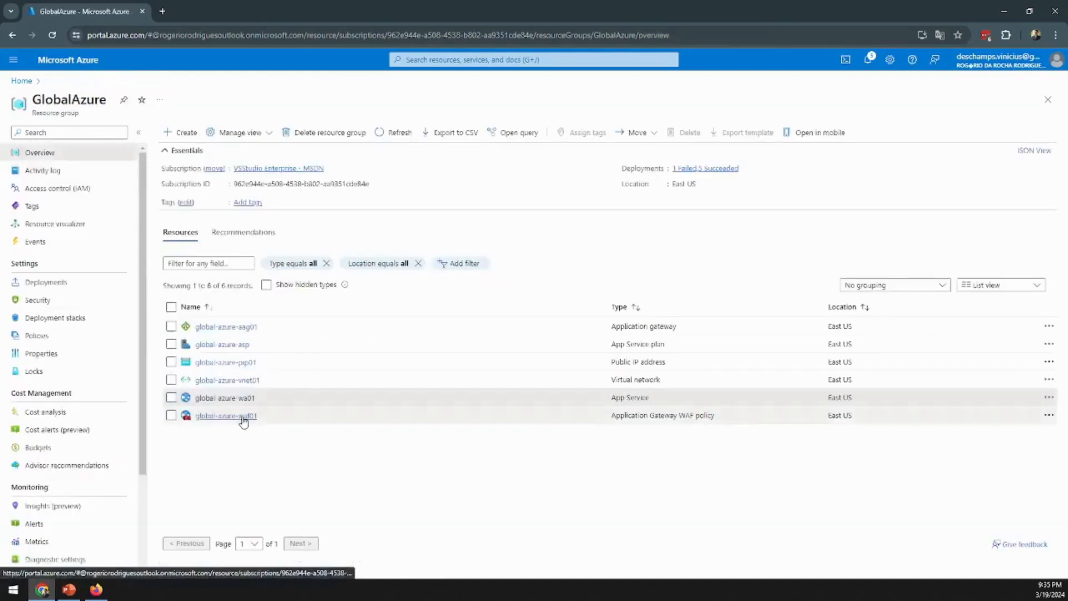
left_click(248, 415)
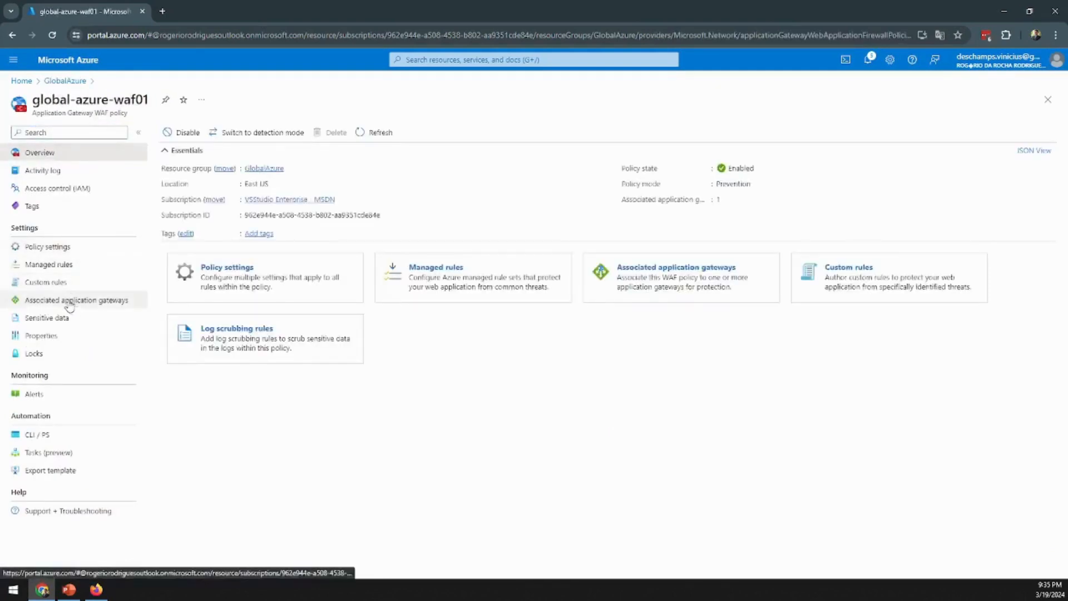
- Check the associated application gateways of the global-azure-waf01 policy, selecting and deselecting the global-azure-aag01 association
left_click_drag(717, 185, 752, 195)
left_click(92, 301)
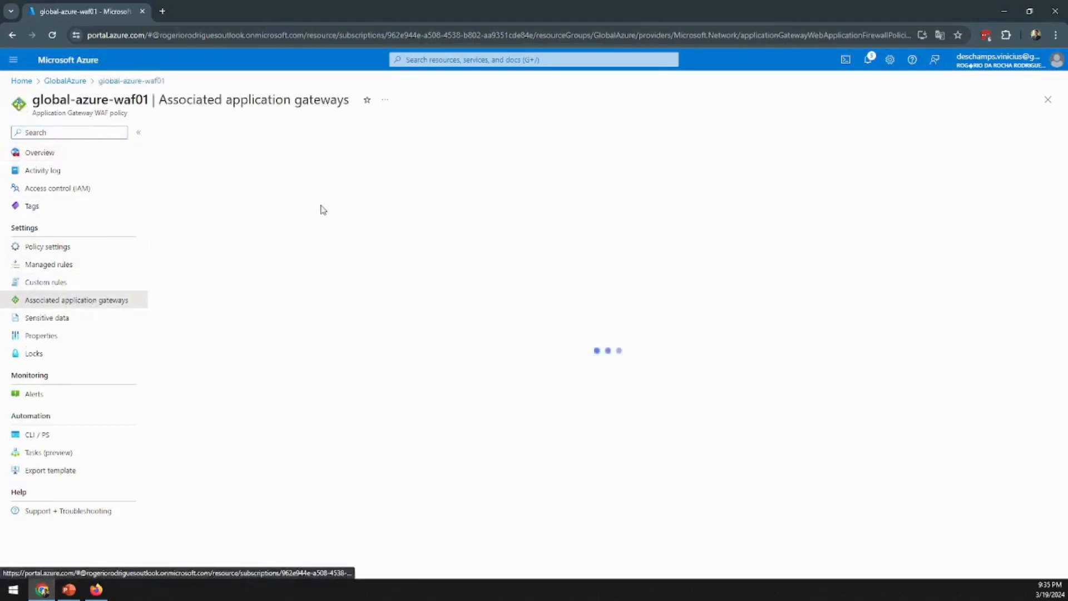
left_click(173, 248)
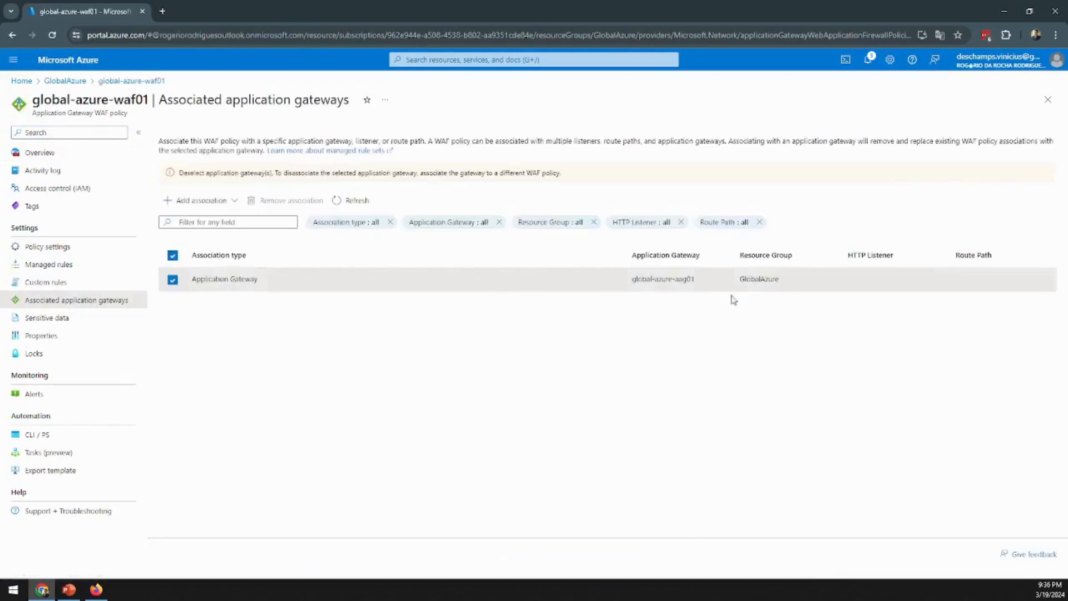
left_click(172, 281)
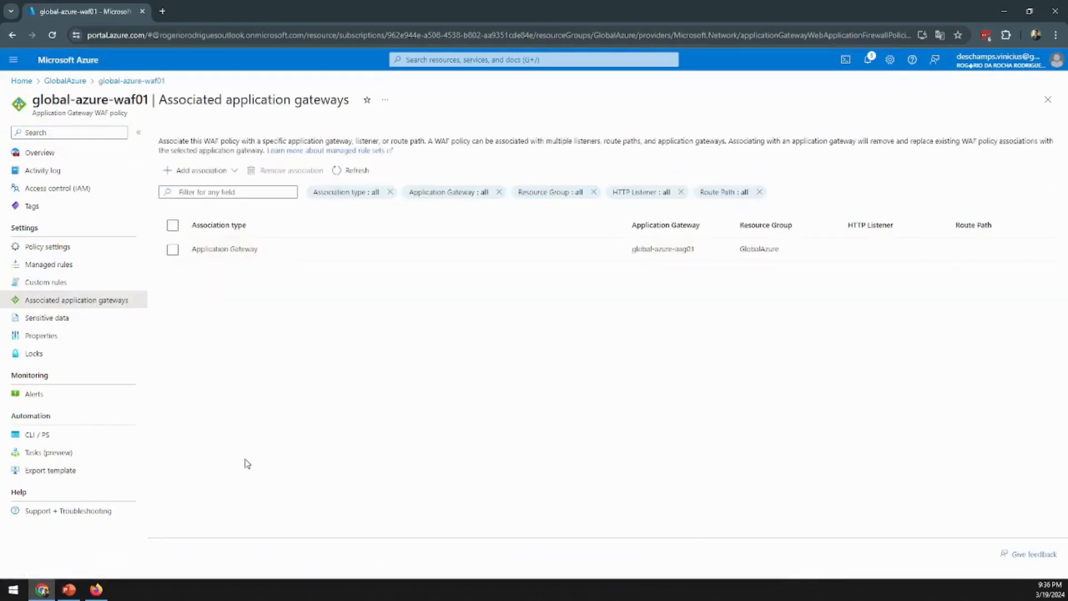
left_click(97, 591)
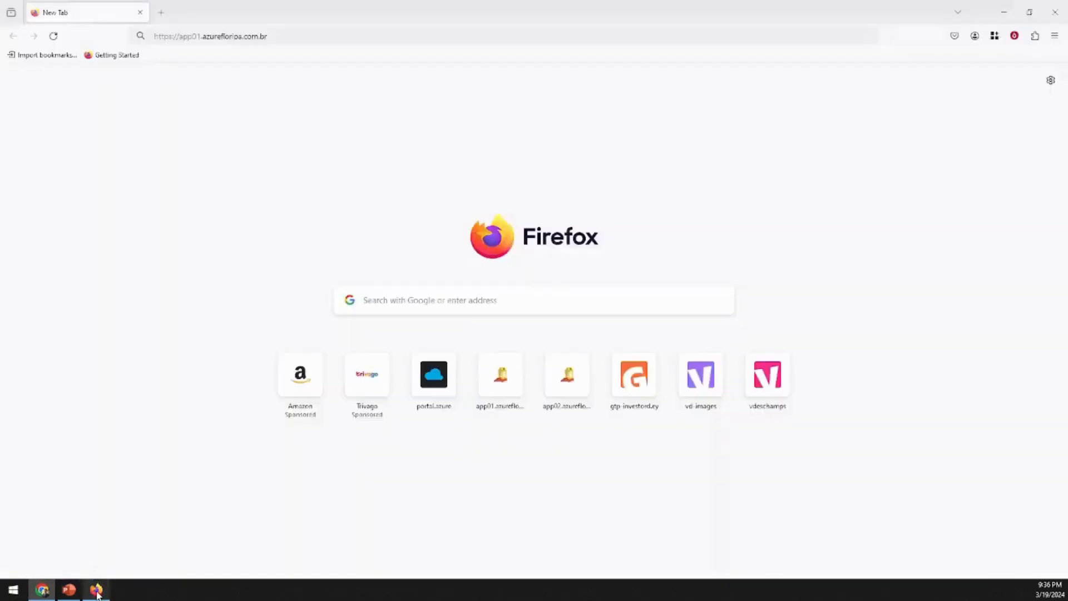
left_click(284, 36)
type("/")
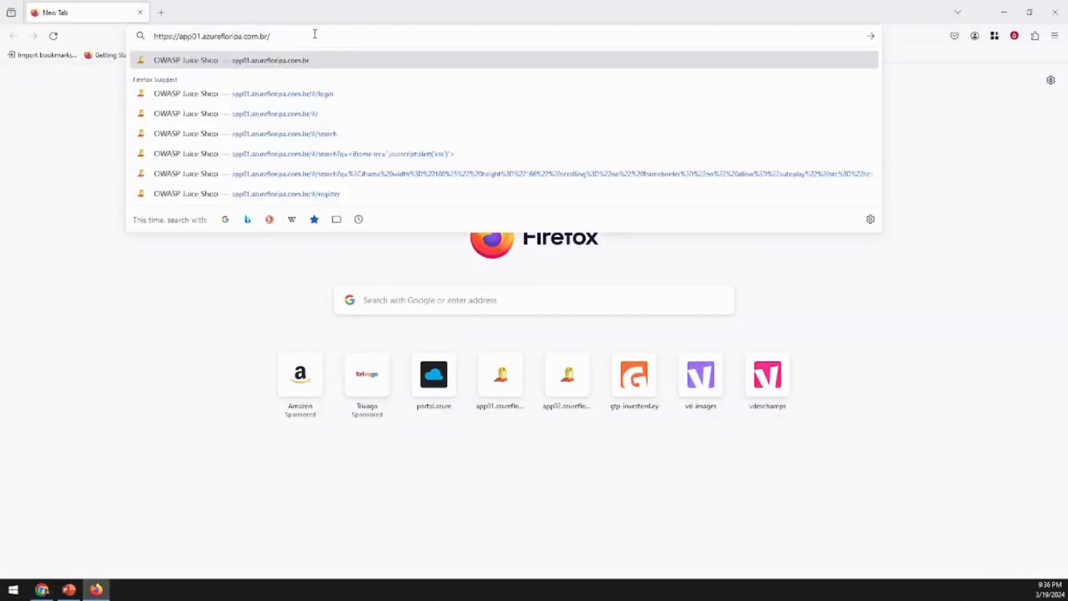
key("Return")
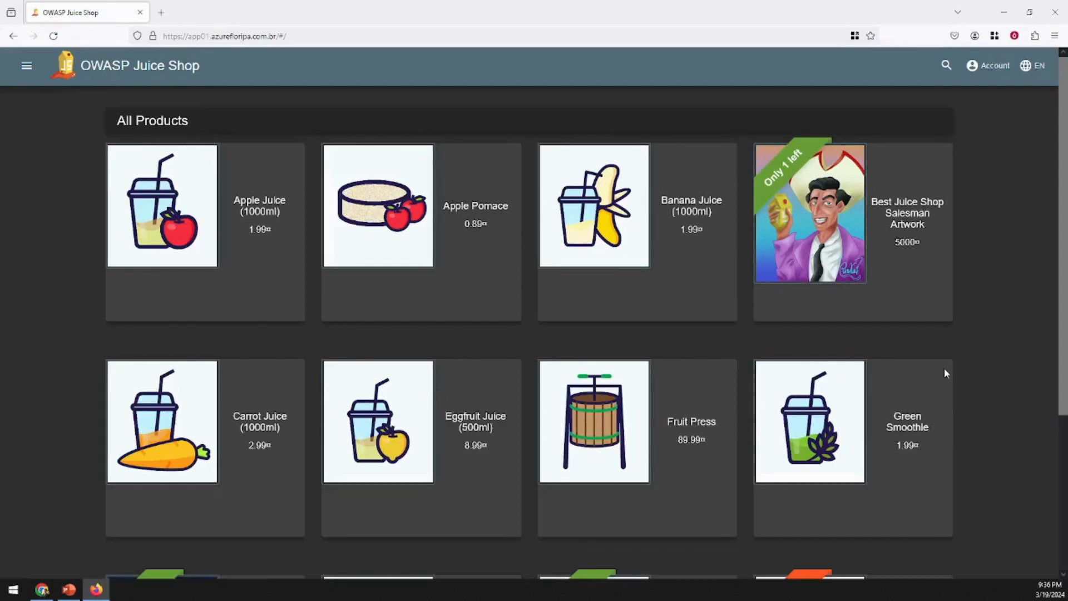
left_click(989, 66)
left_click(997, 102)
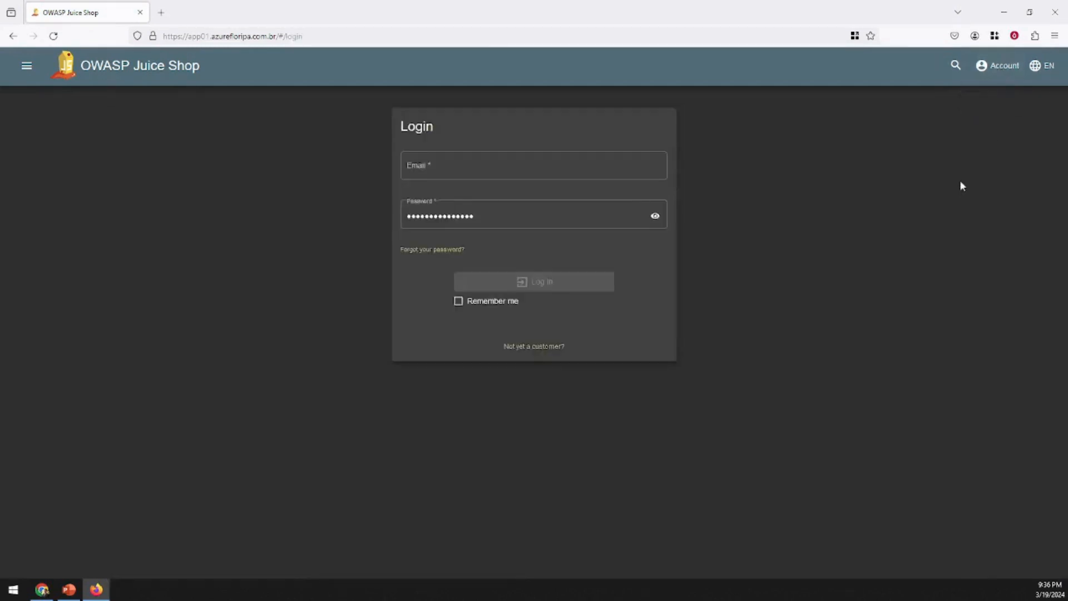
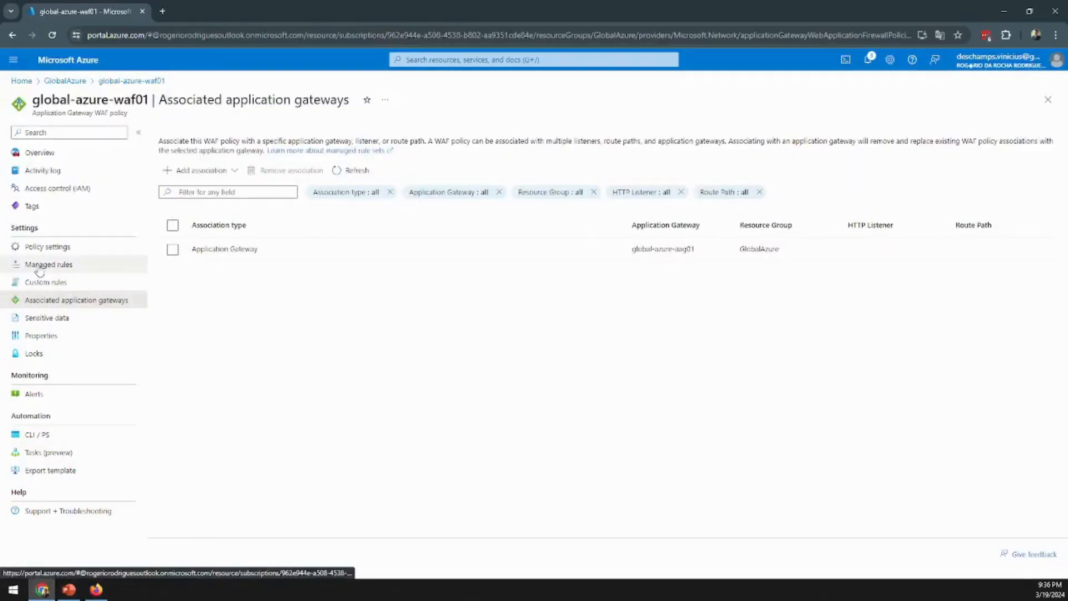
- Open the managed rules of the global-azure-waf01 policy and look through the rules in the OWASP_3.2 rule set
left_click(48, 265)
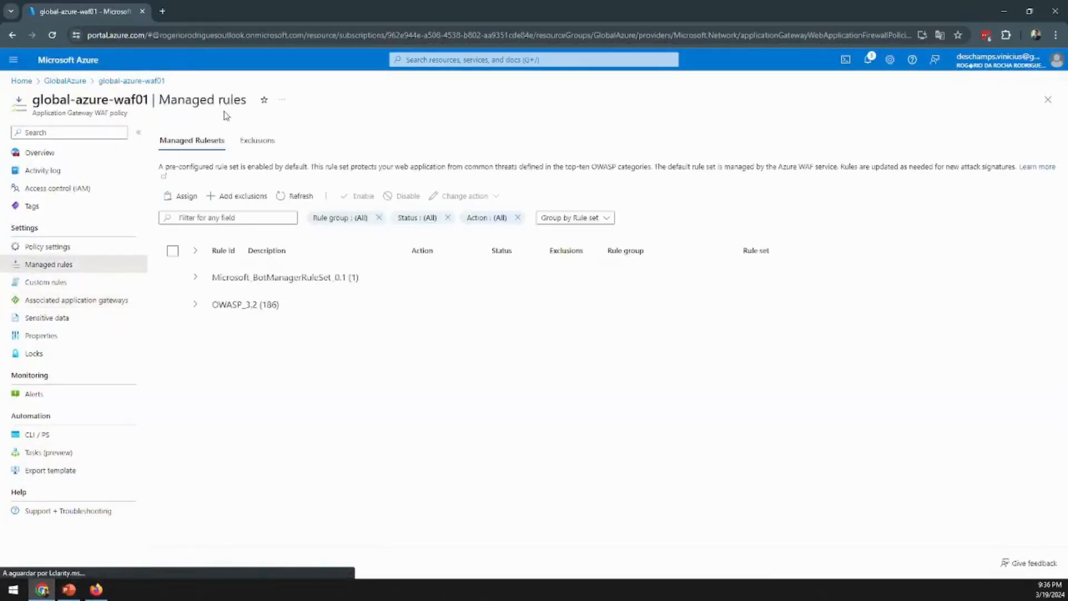
left_click_drag(159, 99, 254, 104)
left_click(408, 115)
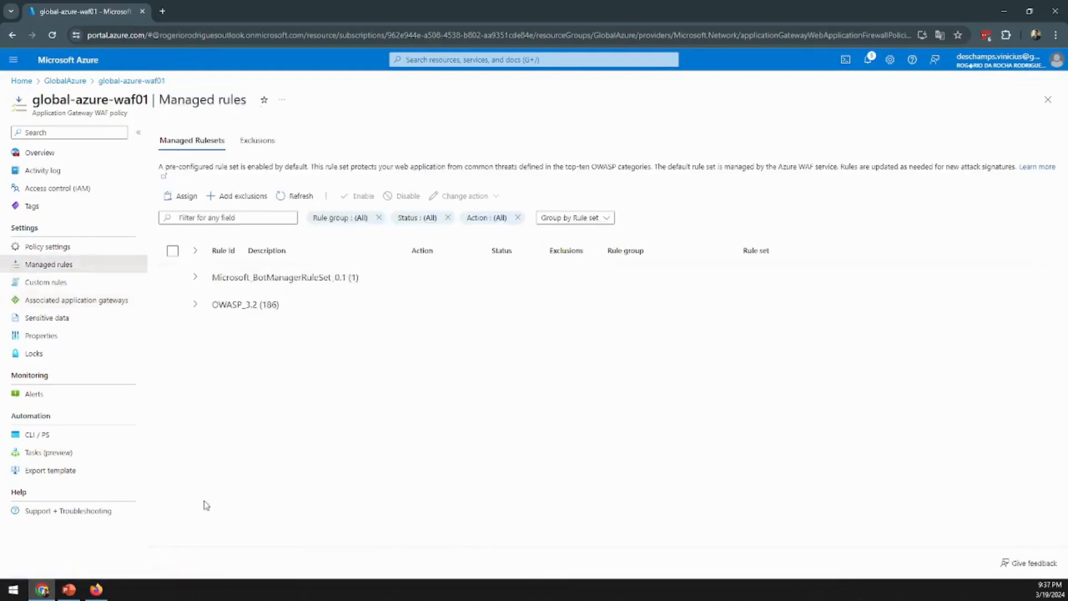
left_click(196, 304)
scroll(332, 373, "down", 3)
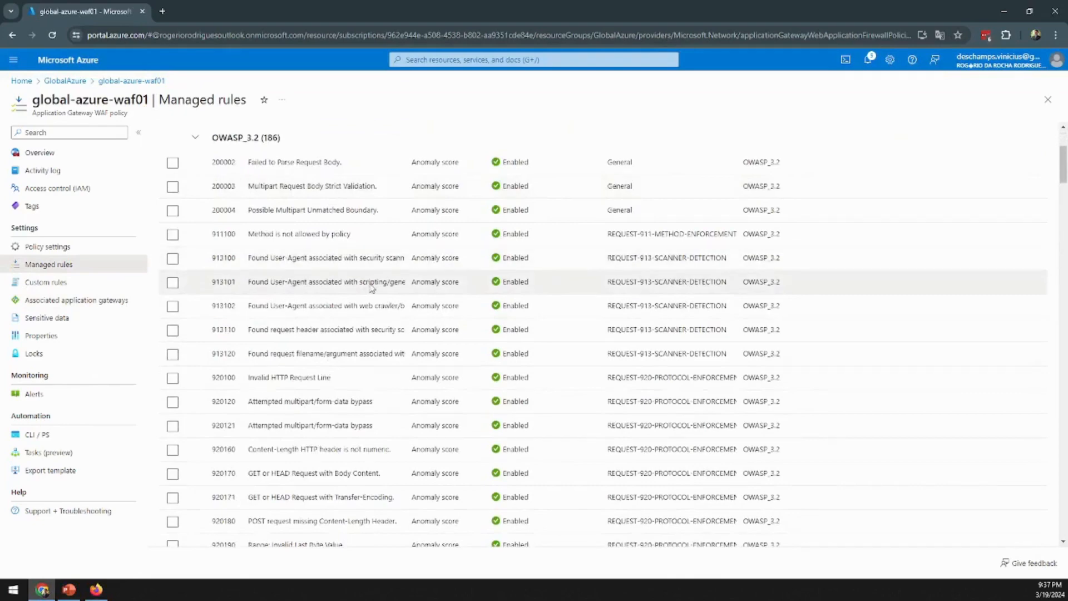
scroll(372, 288, "down", 6)
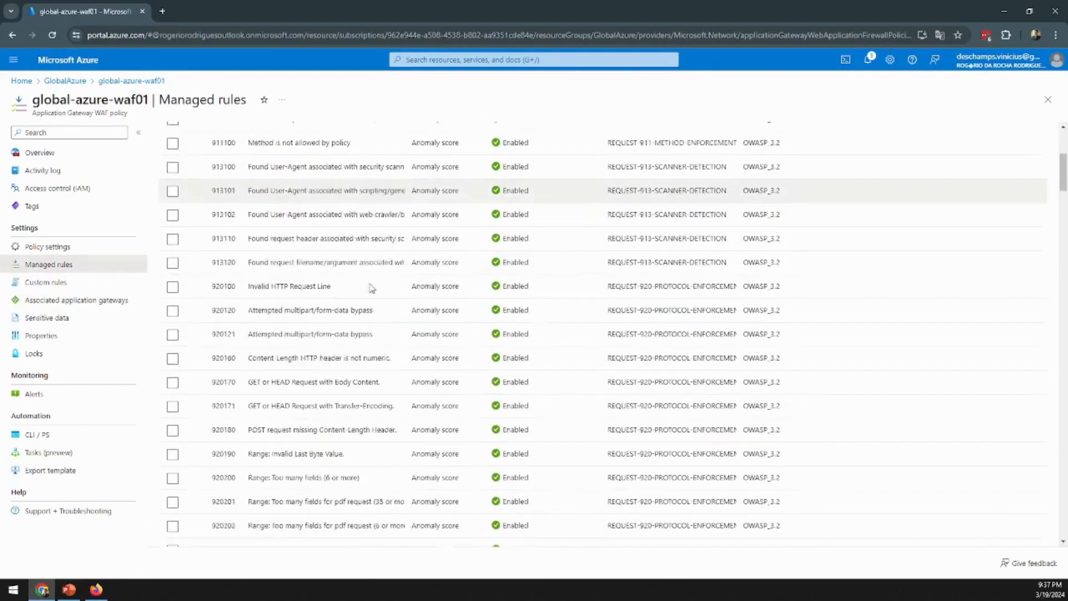
scroll(362, 369, "down", 2)
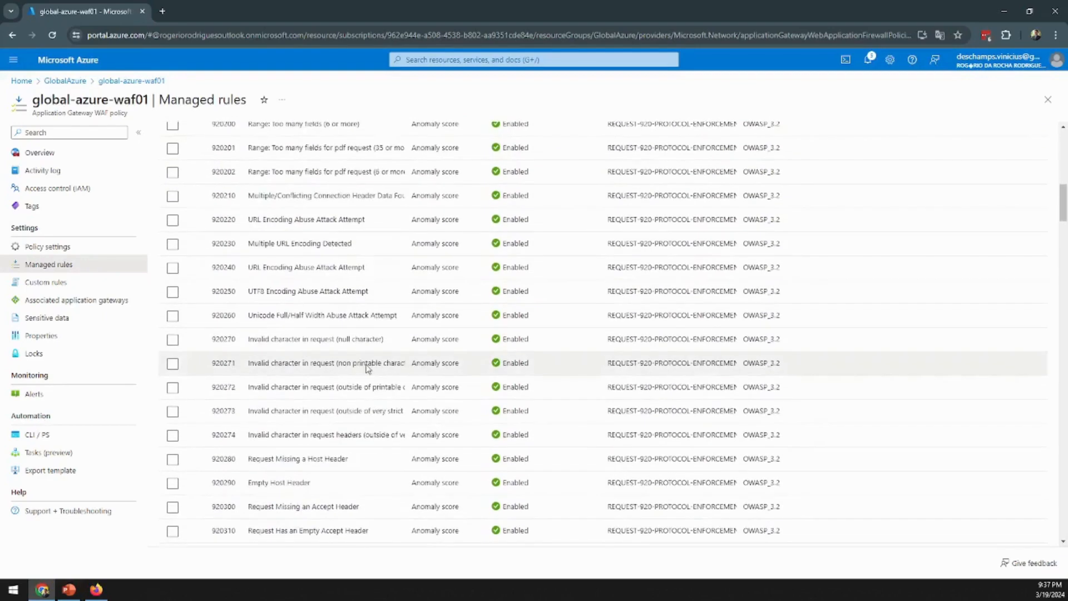
scroll(365, 378, "down", 5)
scroll(361, 394, "up", 15)
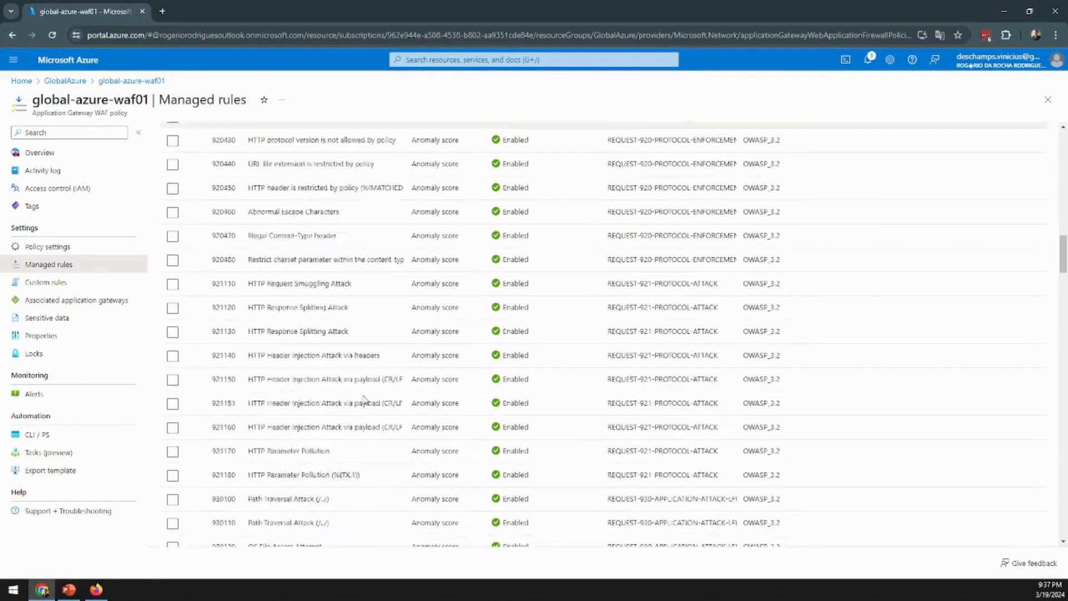
- Disable all OWASP_3.2 managed rules matching the filter "sql" and check the portal notifications for the policy update
left_click(233, 218)
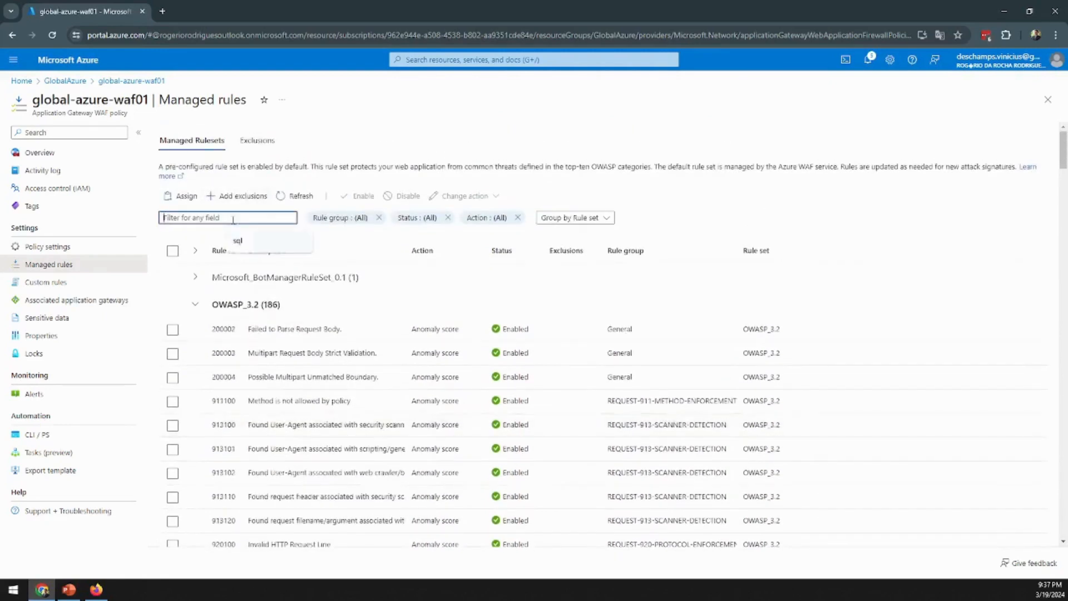
type("sql")
left_click(194, 281)
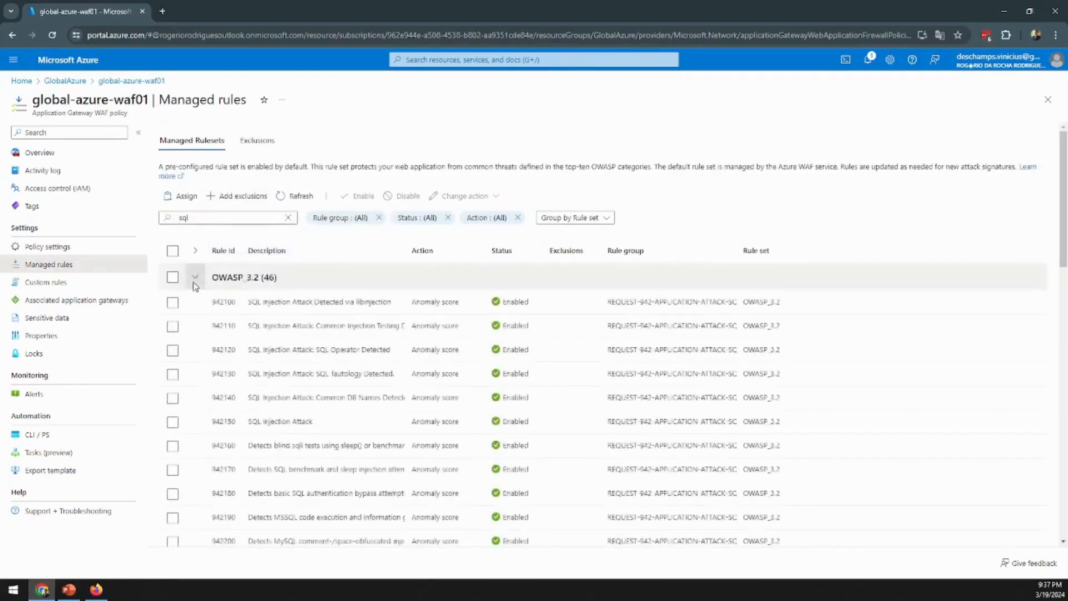
left_click(173, 278)
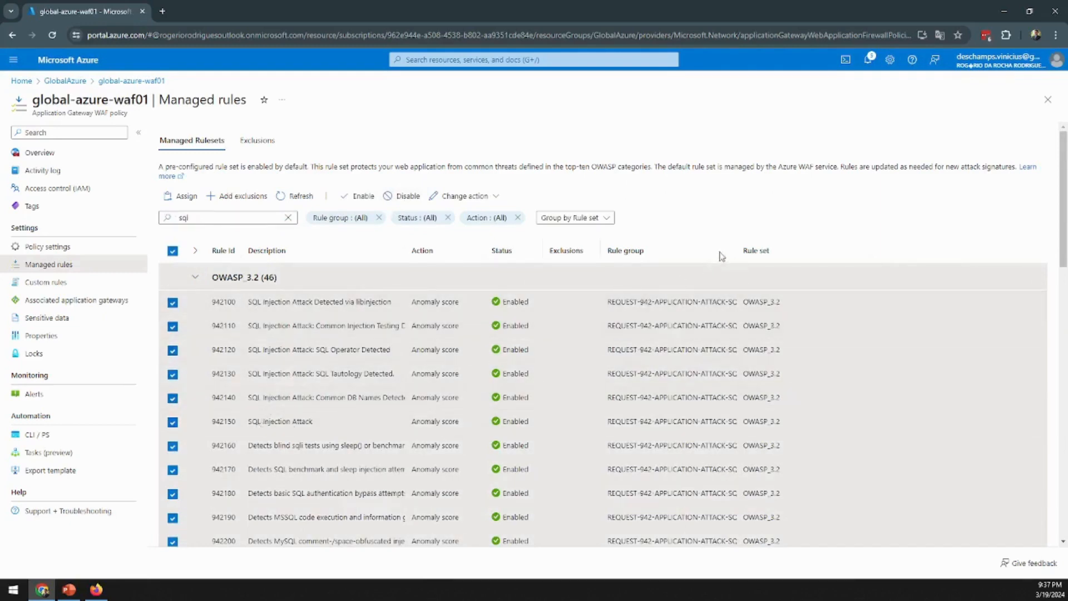
left_click_drag(737, 250, 851, 251)
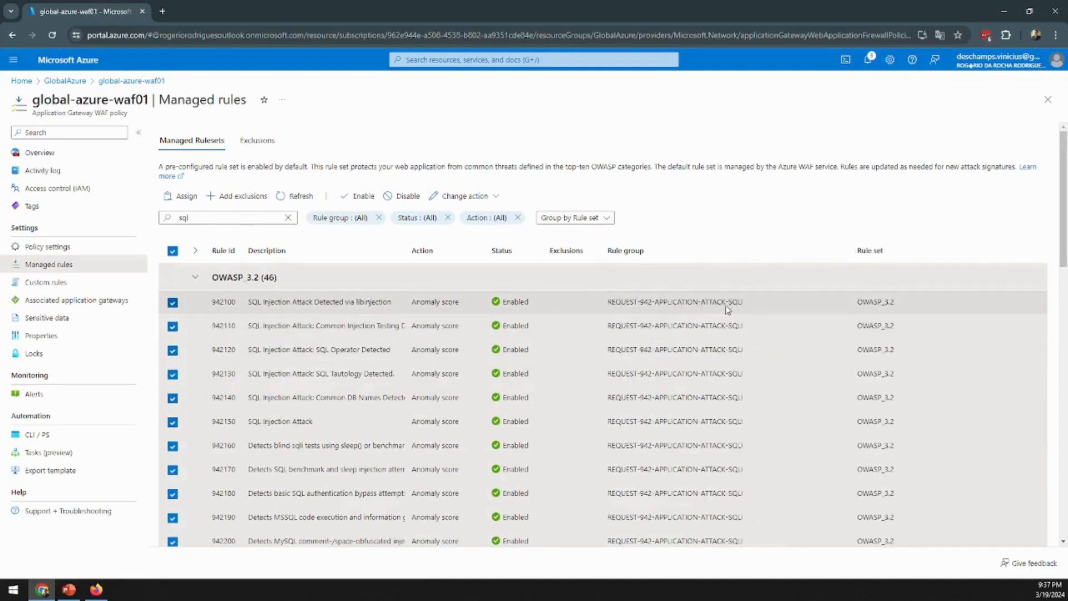
left_click(388, 199)
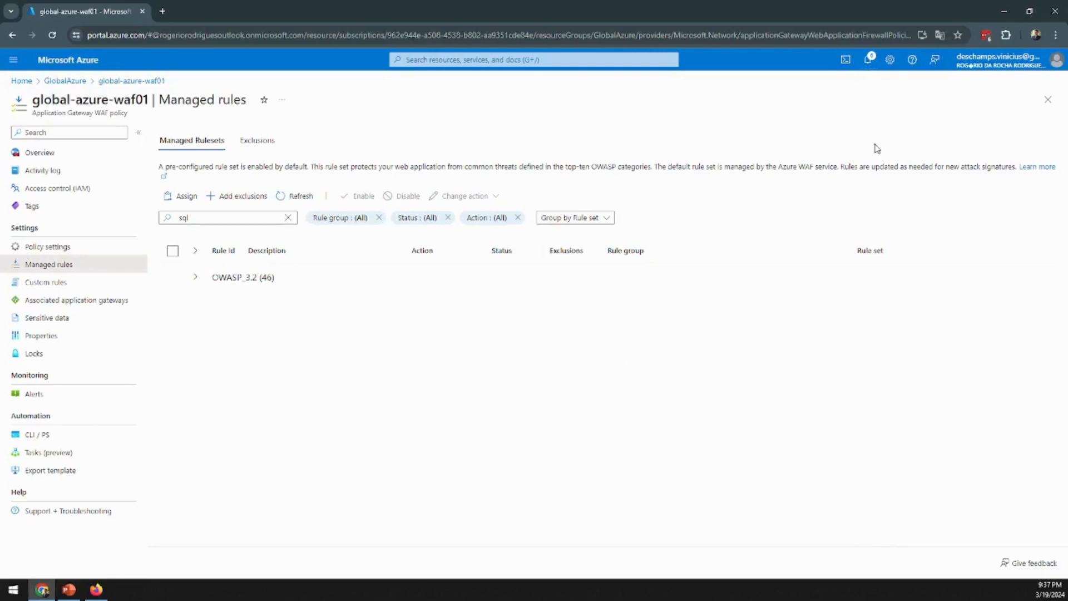
left_click(870, 63)
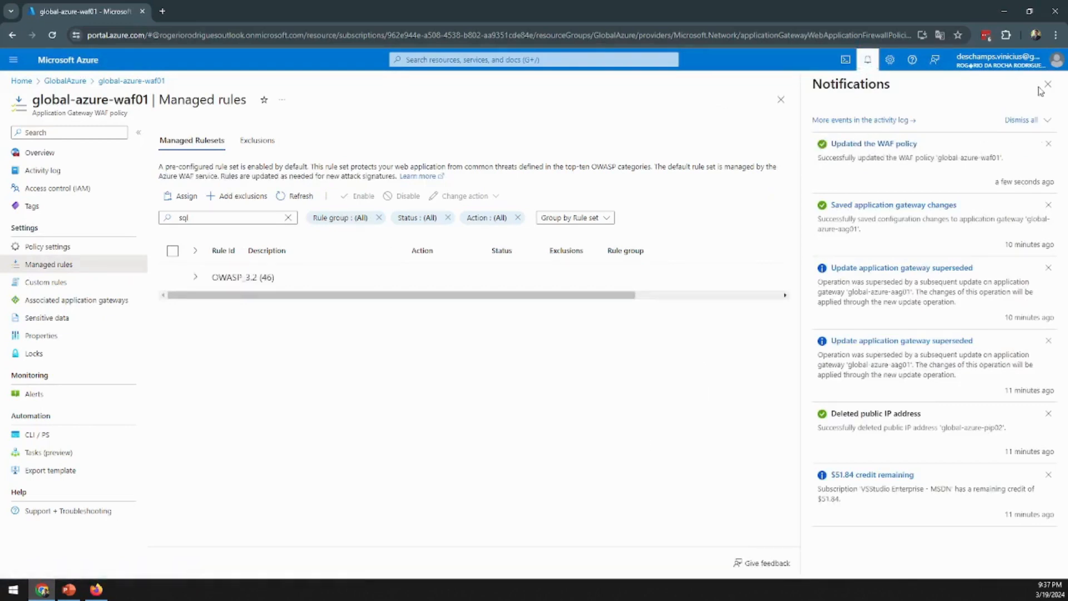
left_click(1049, 85)
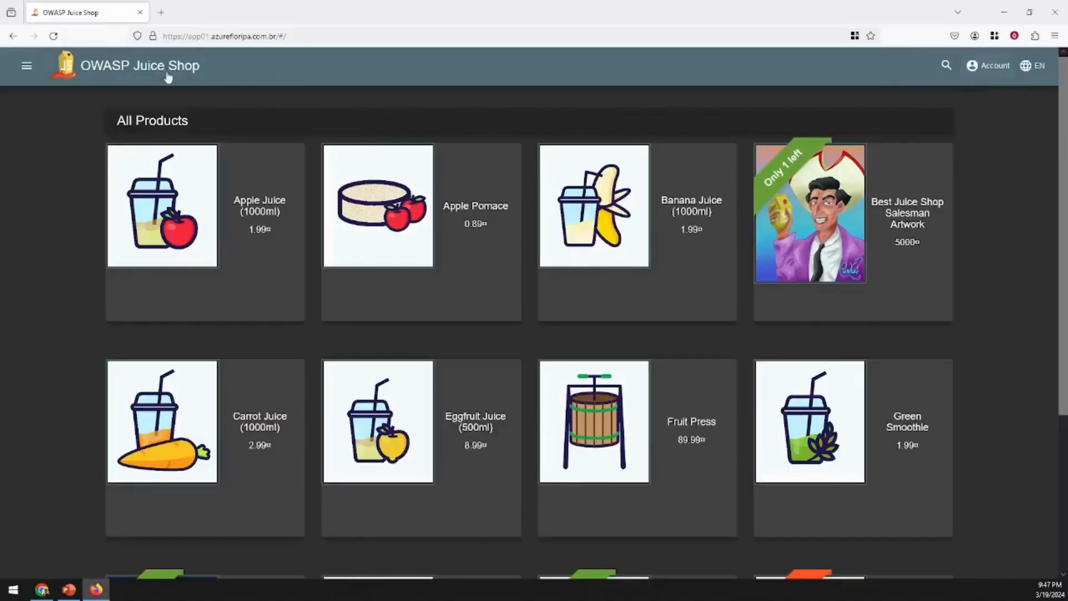
- Return to the All Products page of OWASP Juice Shop in Firefox
left_click(169, 78)
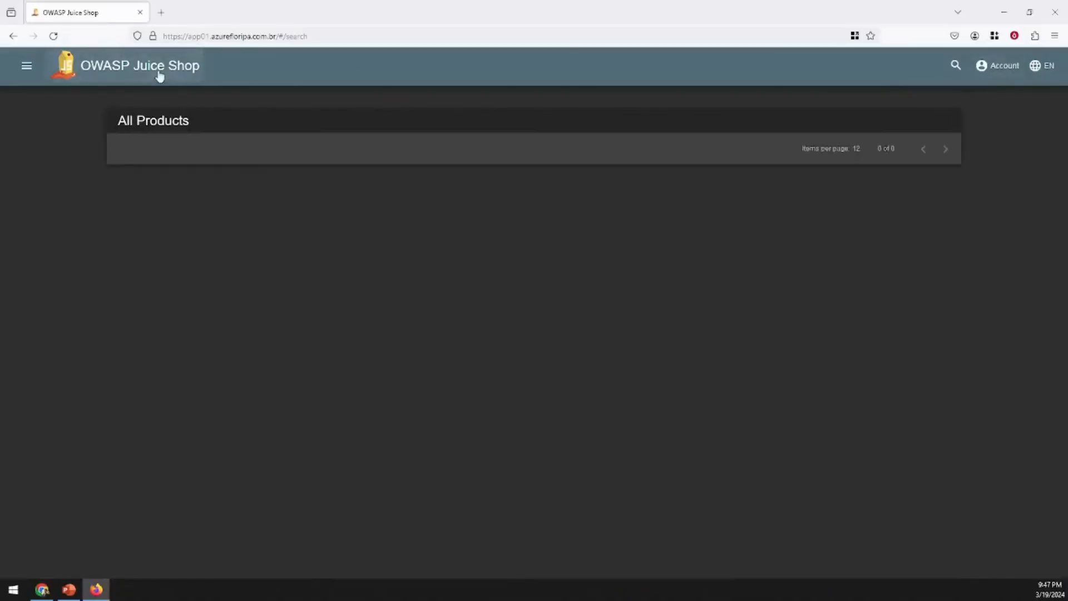
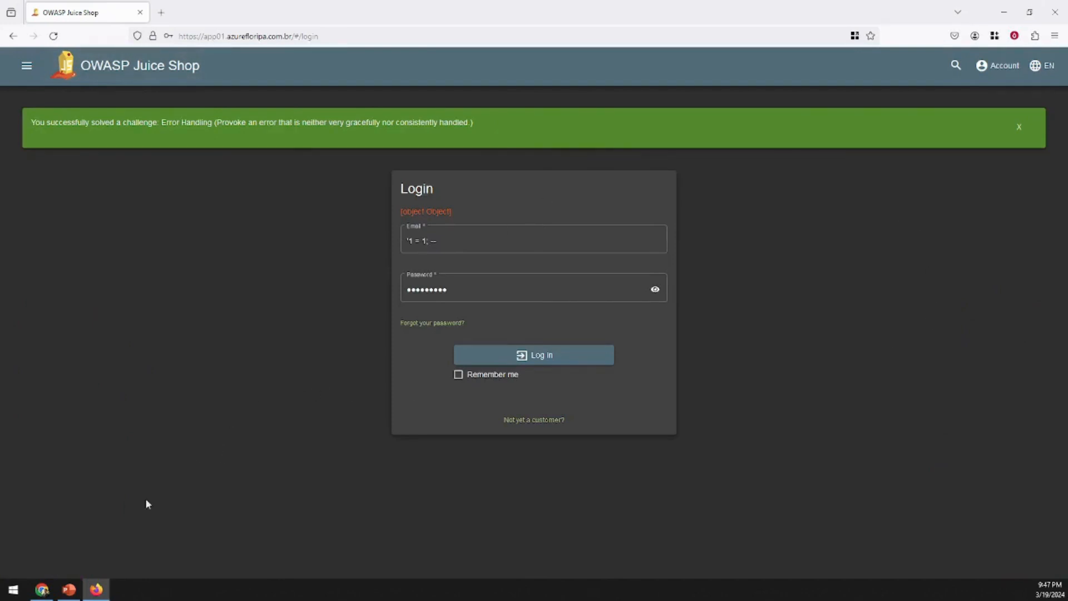
- Switch back to the Azure portal and re-enable all OWASP_3.2 managed rules matching the "sql" filter
left_click(42, 589)
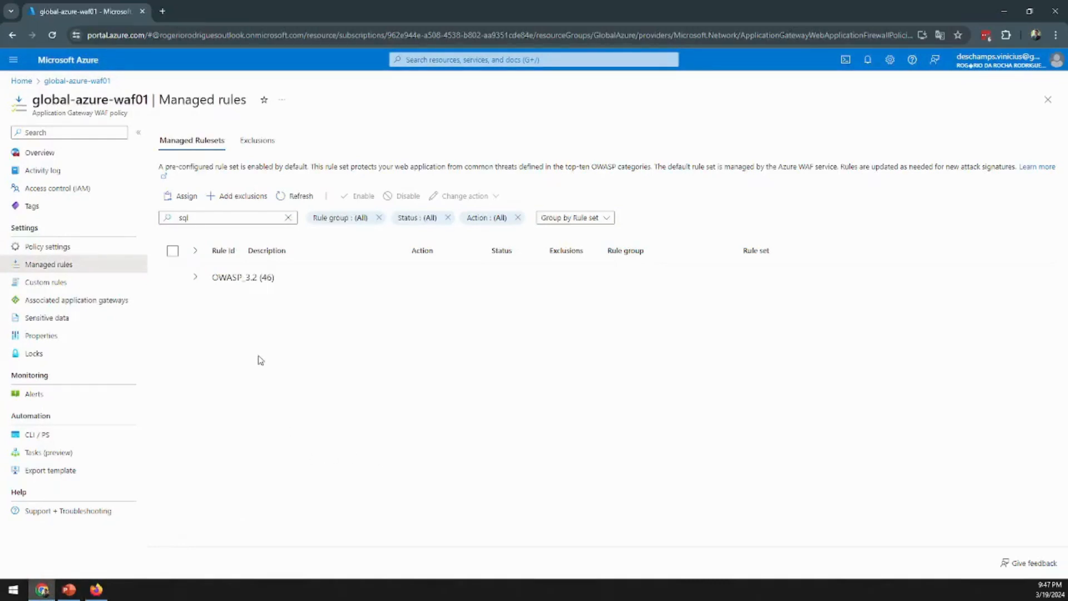
left_click(195, 277)
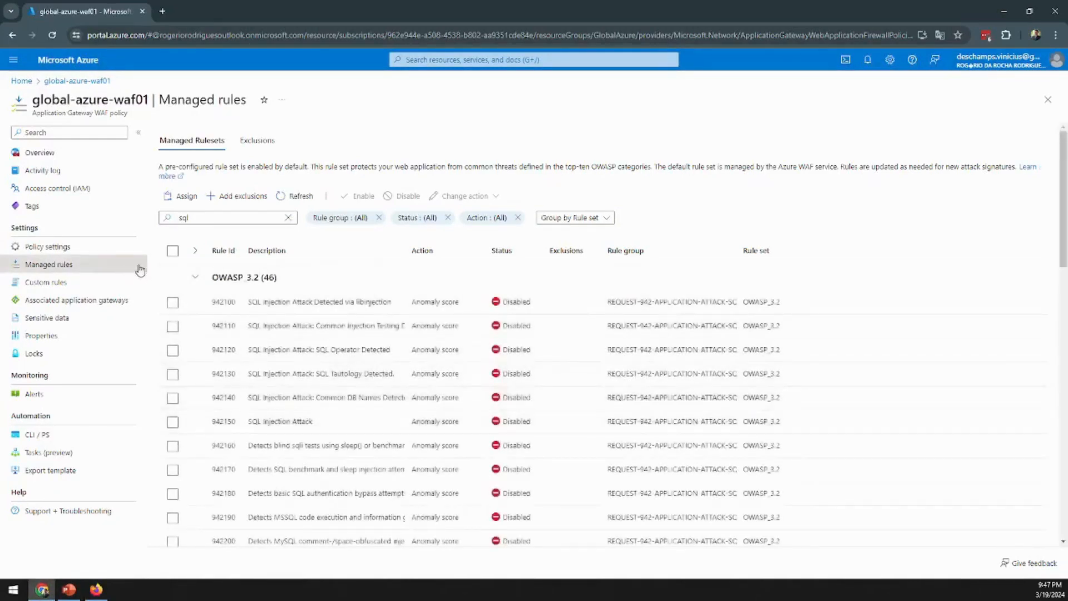
left_click(173, 251)
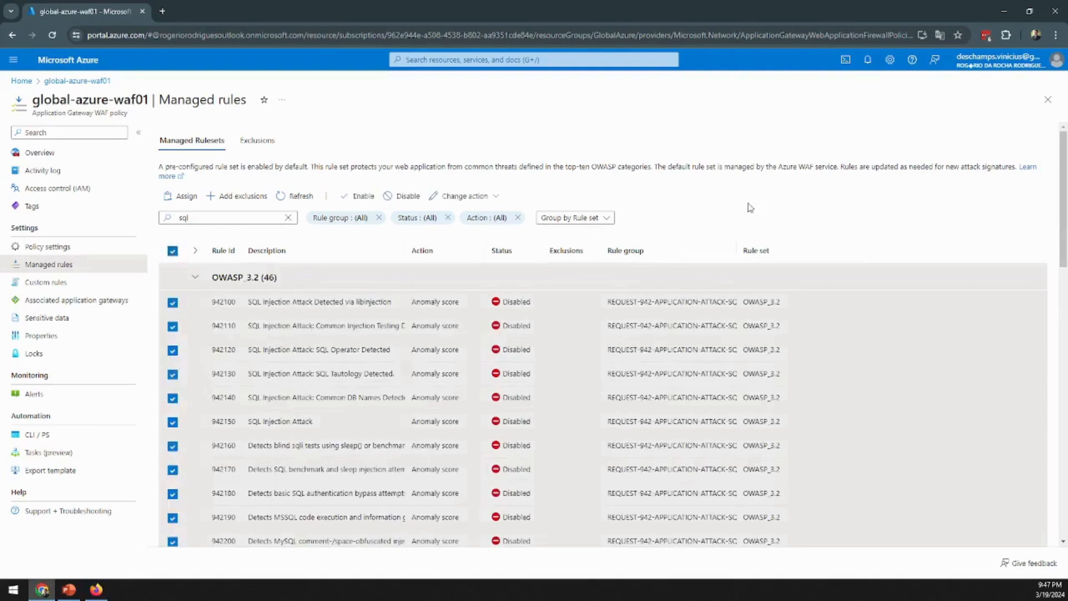
left_click(362, 196)
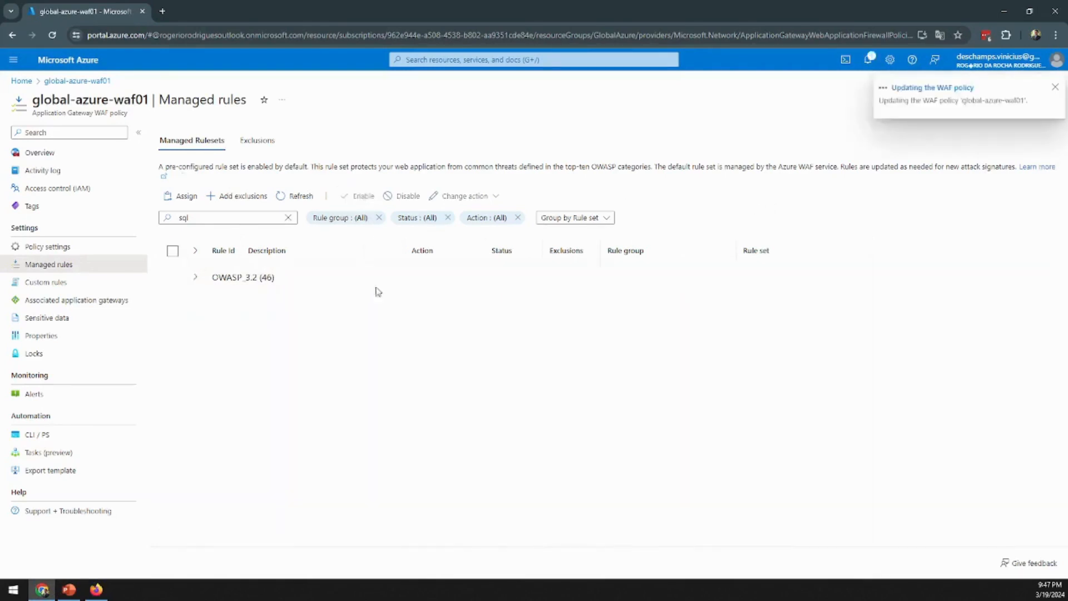